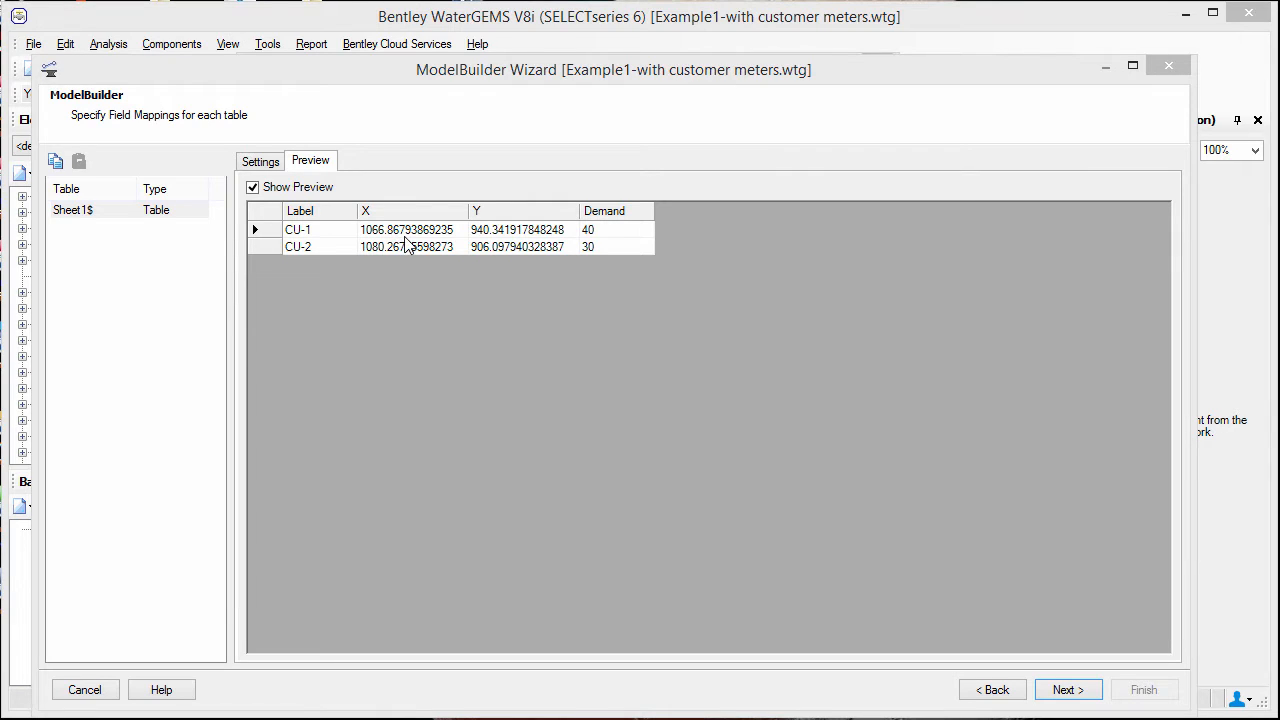
# - Build the model now in ModelBuilder, importing the customer meters from Sheet1$ with the existing field mappings
pyautogui.click(255, 165)
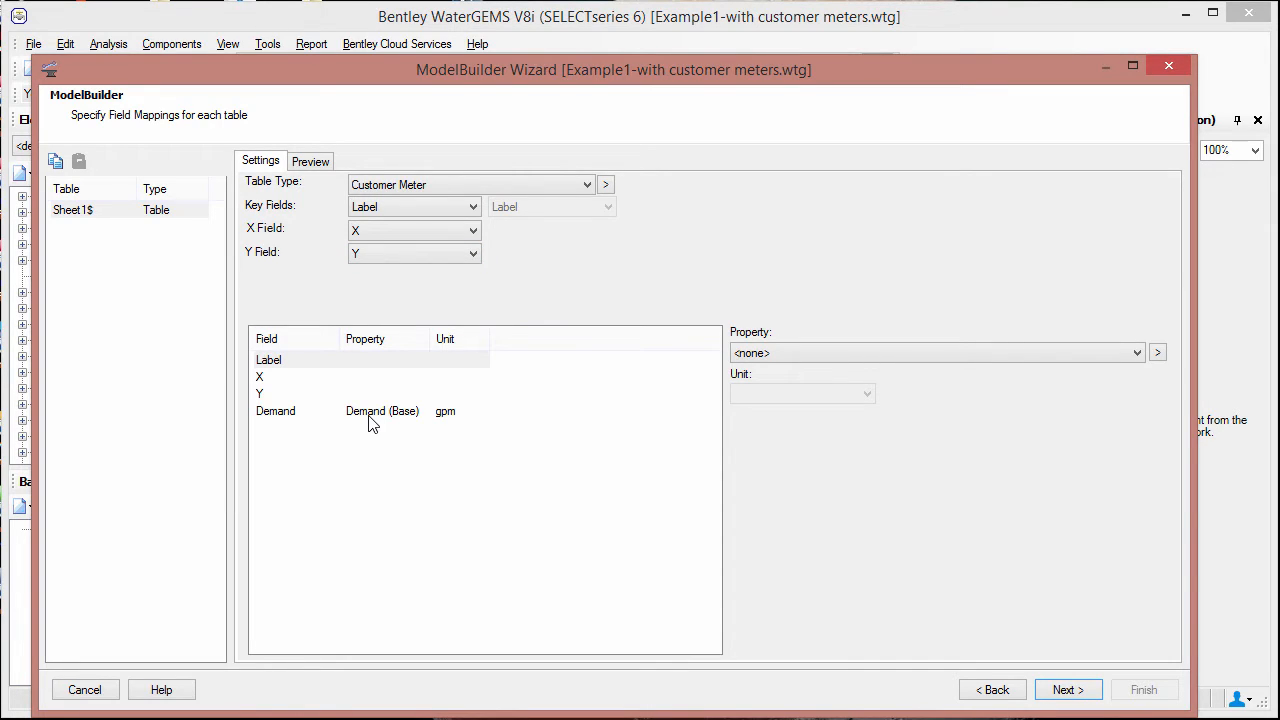
pyautogui.click(1066, 690)
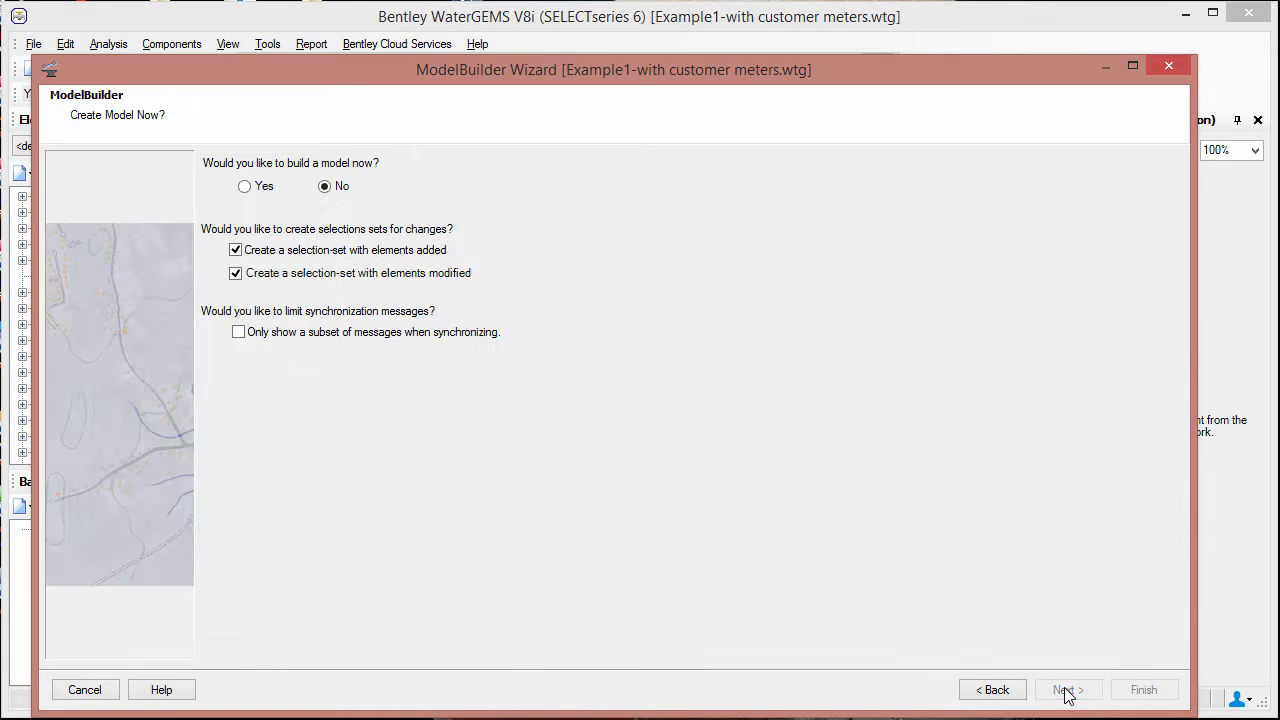
pyautogui.click(245, 186)
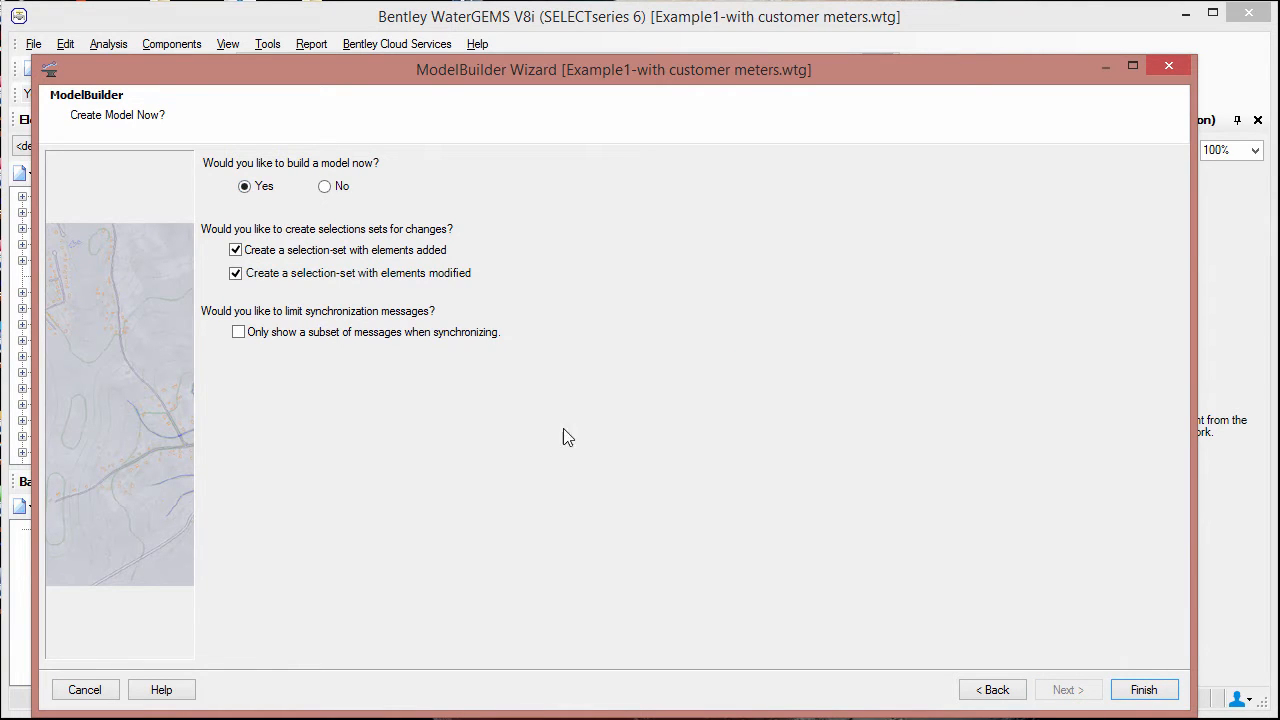
pyautogui.click(1143, 690)
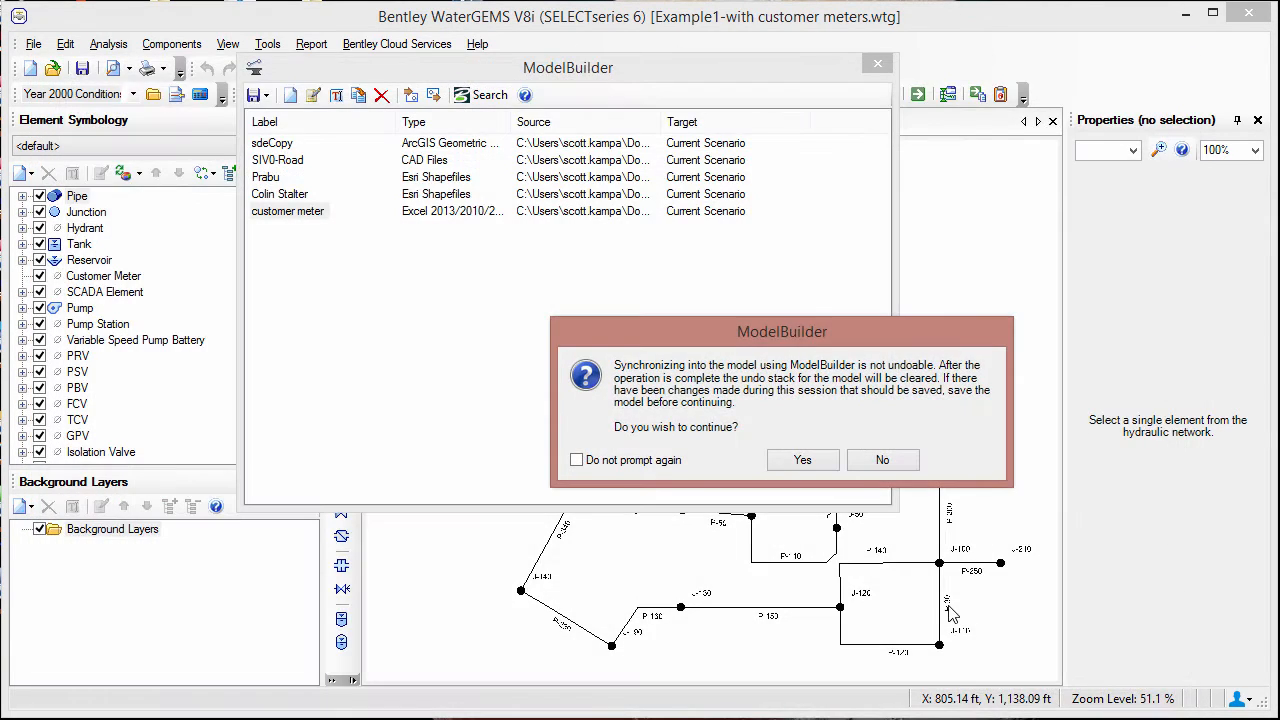
pyautogui.click(804, 462)
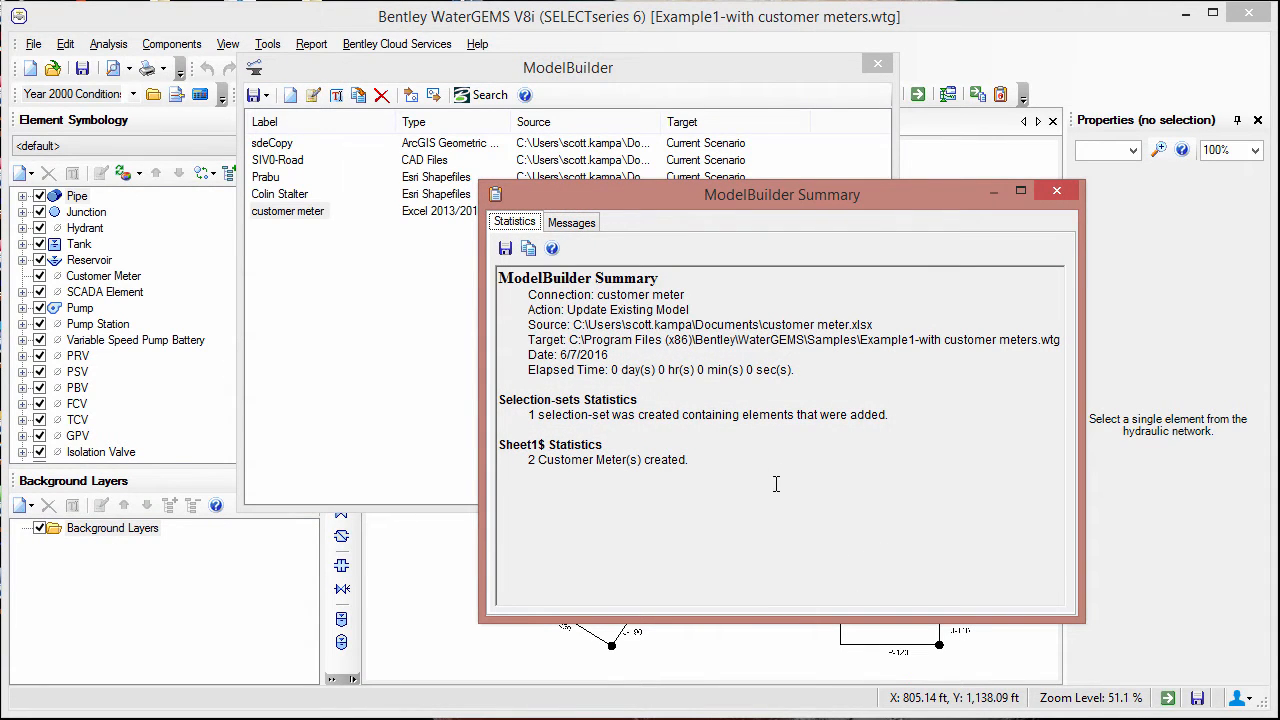
# - Close ModelBuilder, synchronize the drawing with the imported customer meters, and inspect the properties of meter CU-2
pyautogui.click(1058, 190)
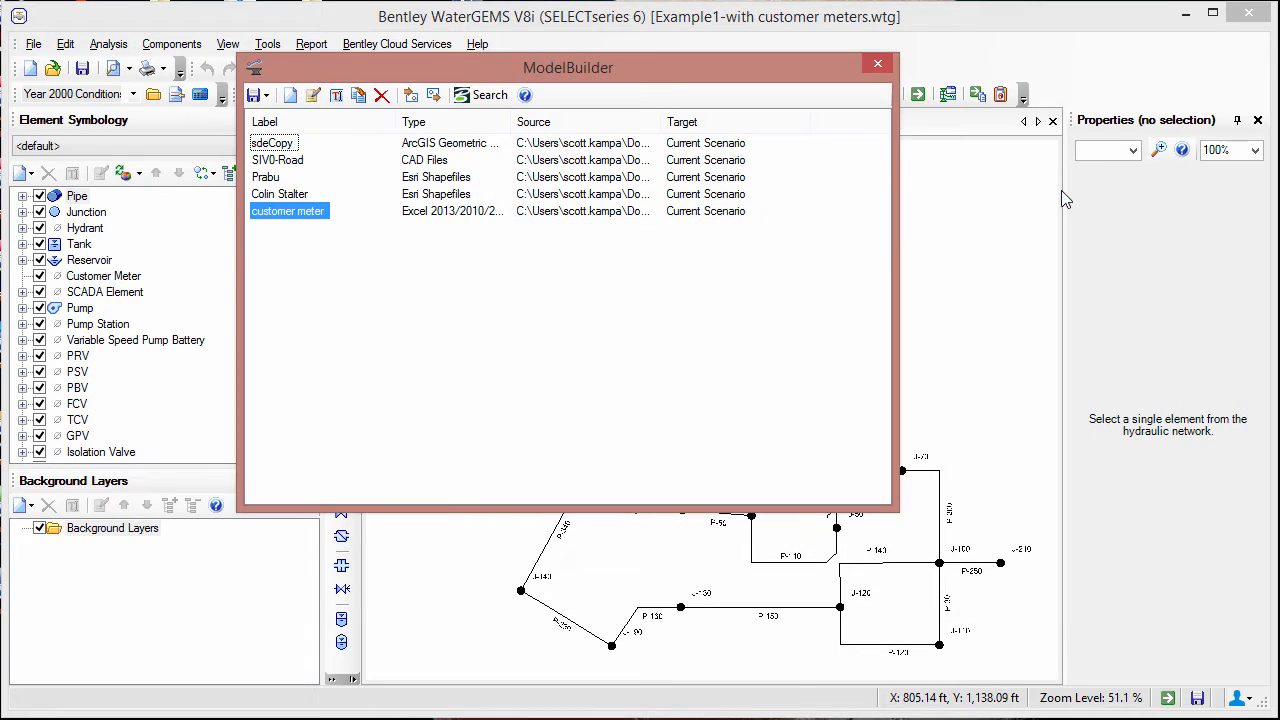
pyautogui.click(870, 67)
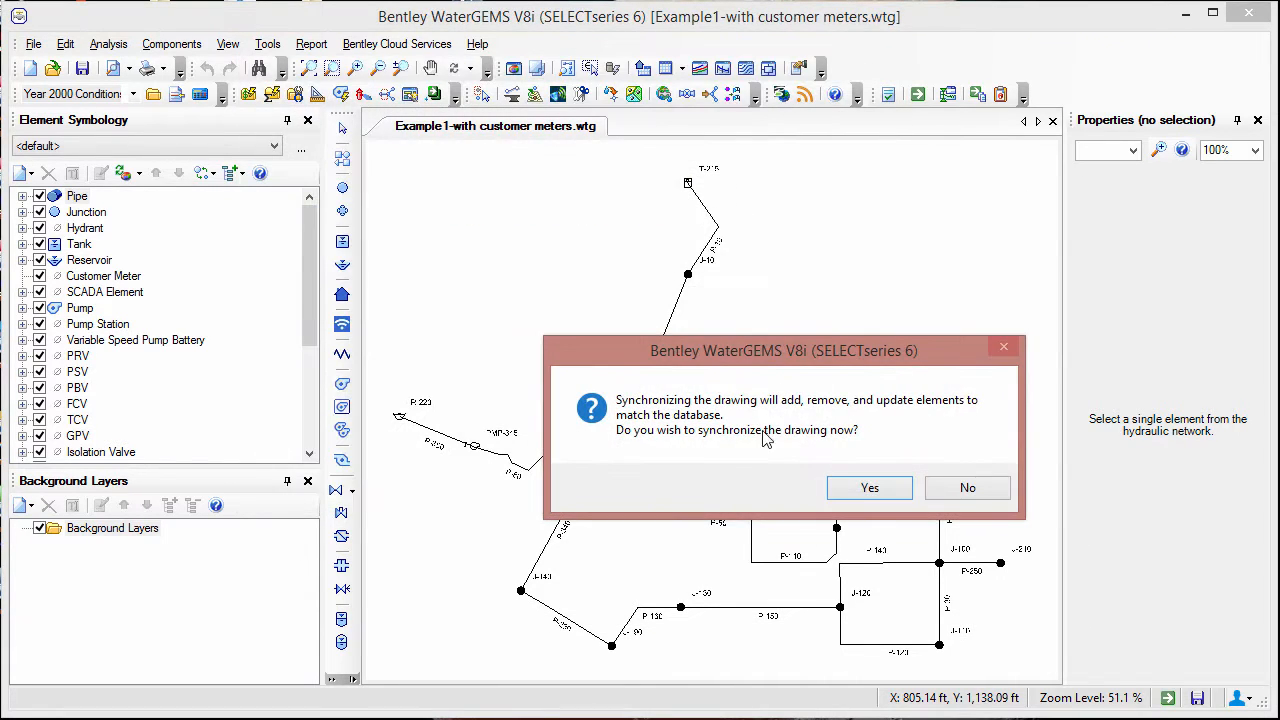
pyautogui.click(867, 490)
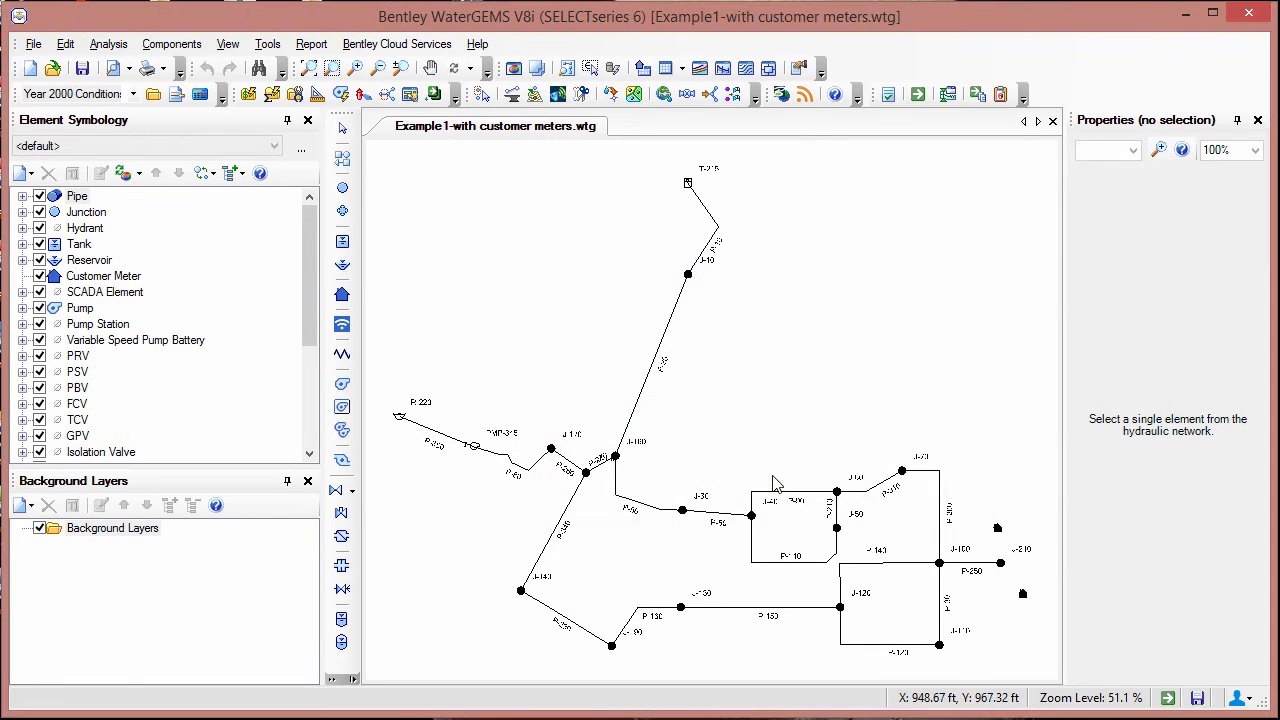
pyautogui.click(1022, 595)
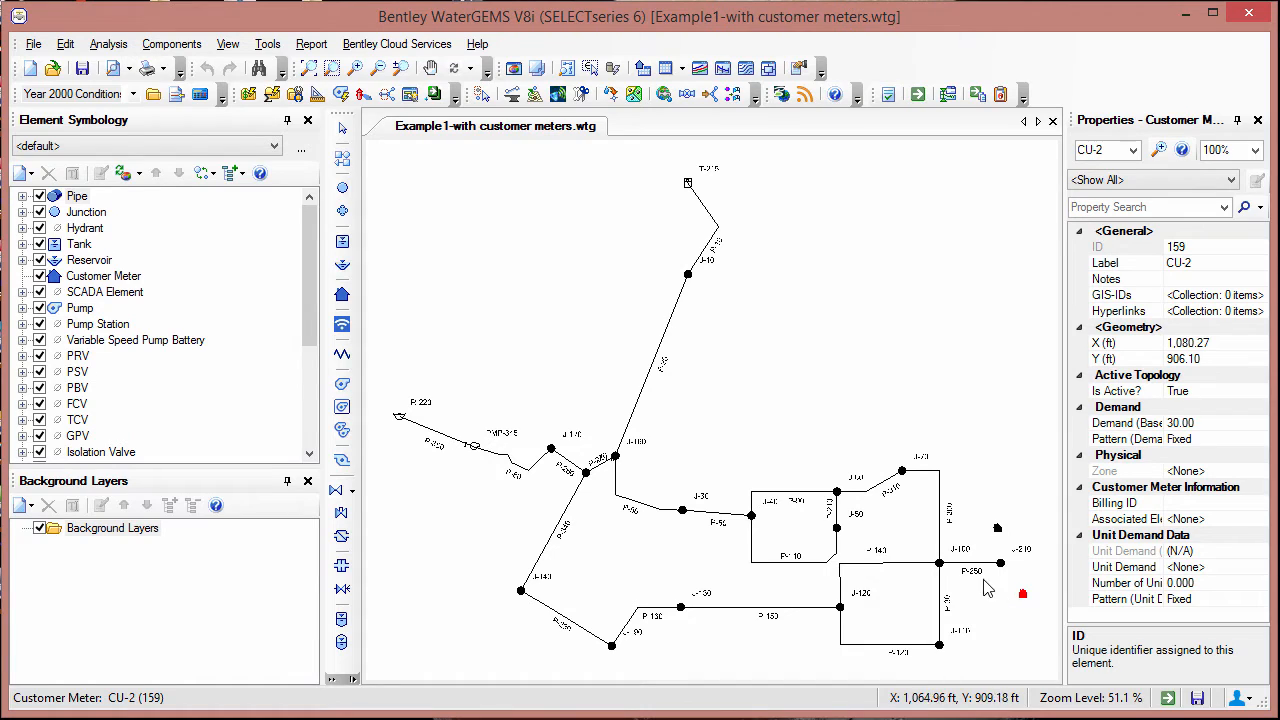
# - Create a new LoadBuilder run that processes Customer Meter load data with the Nearest Node method
pyautogui.click(612, 94)
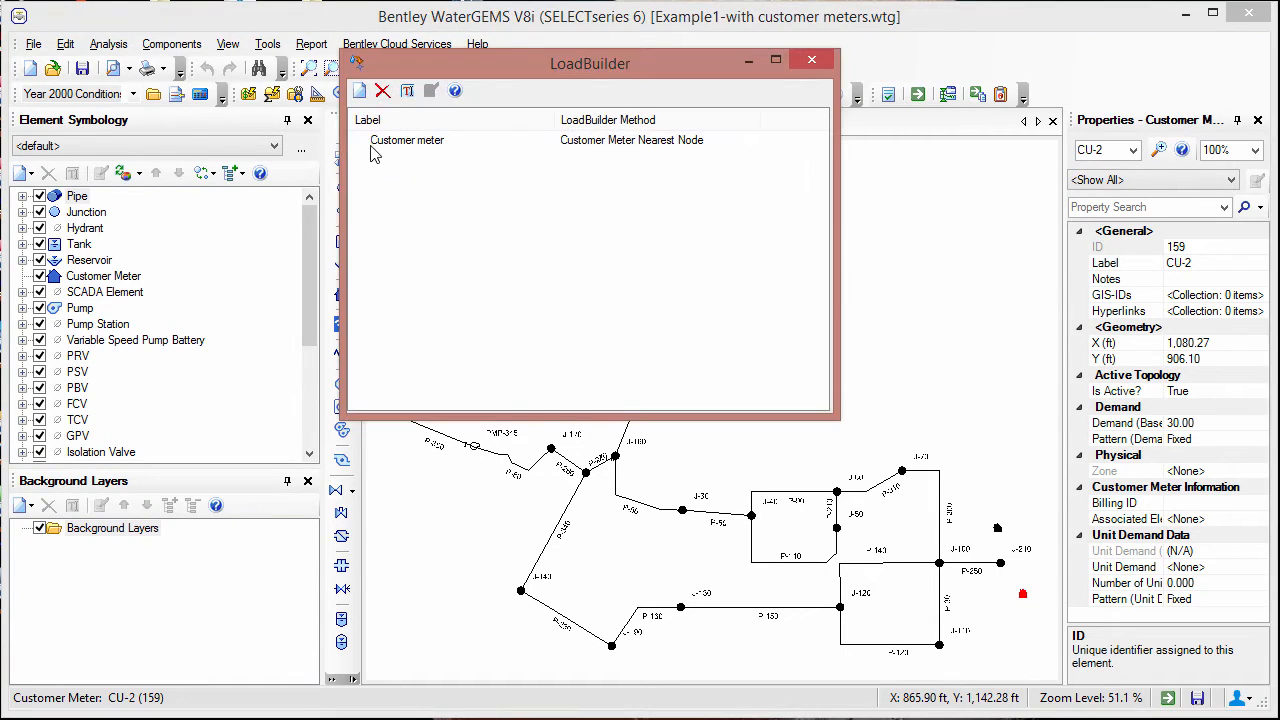
pyautogui.click(352, 91)
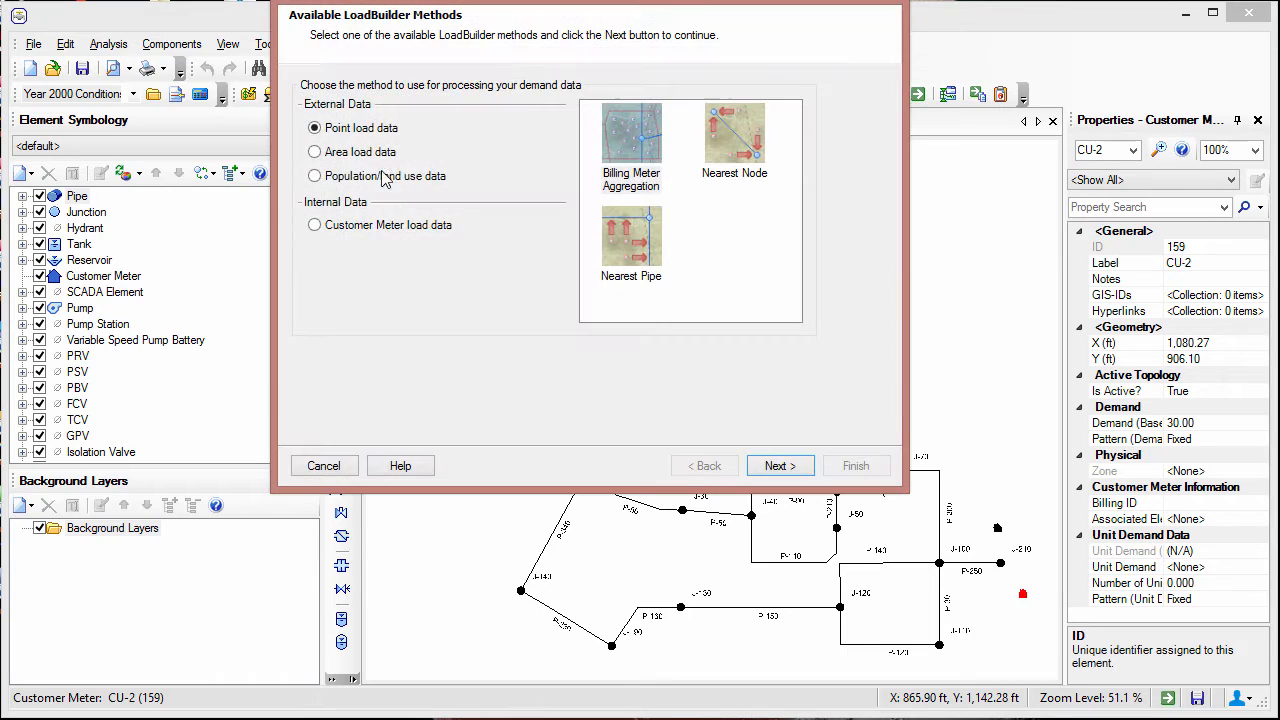
pyautogui.click(387, 231)
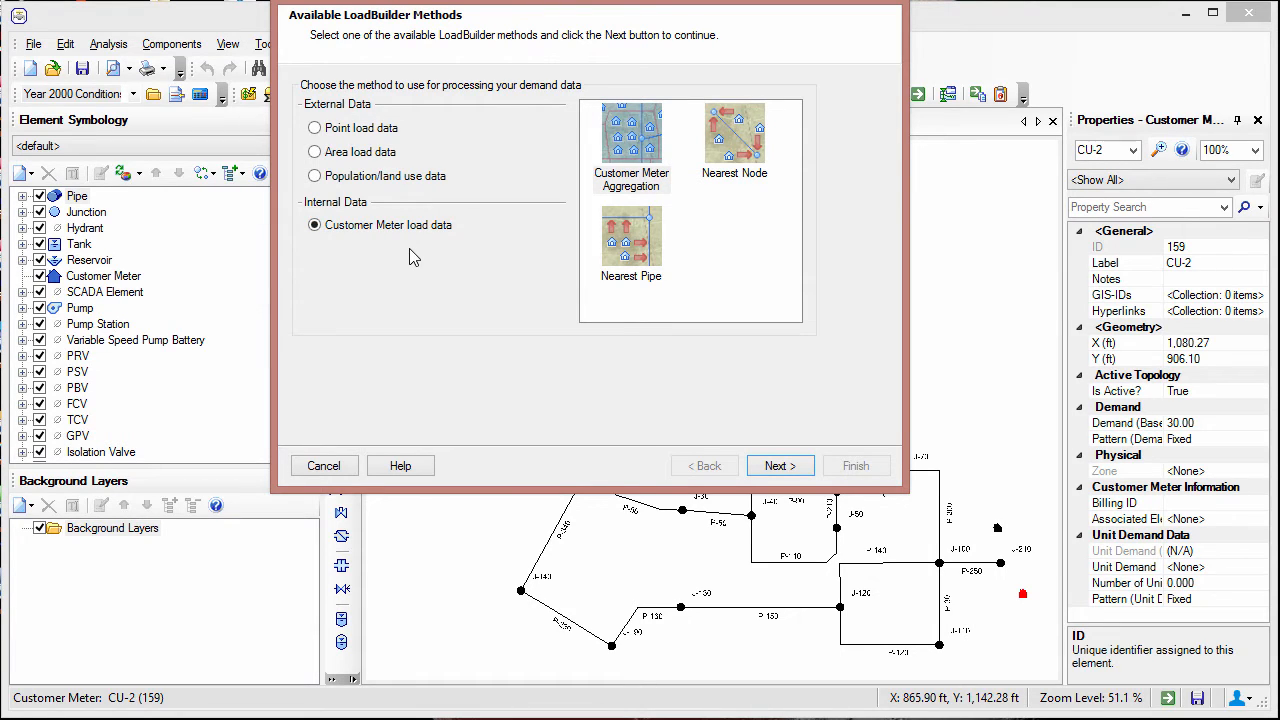
pyautogui.click(737, 150)
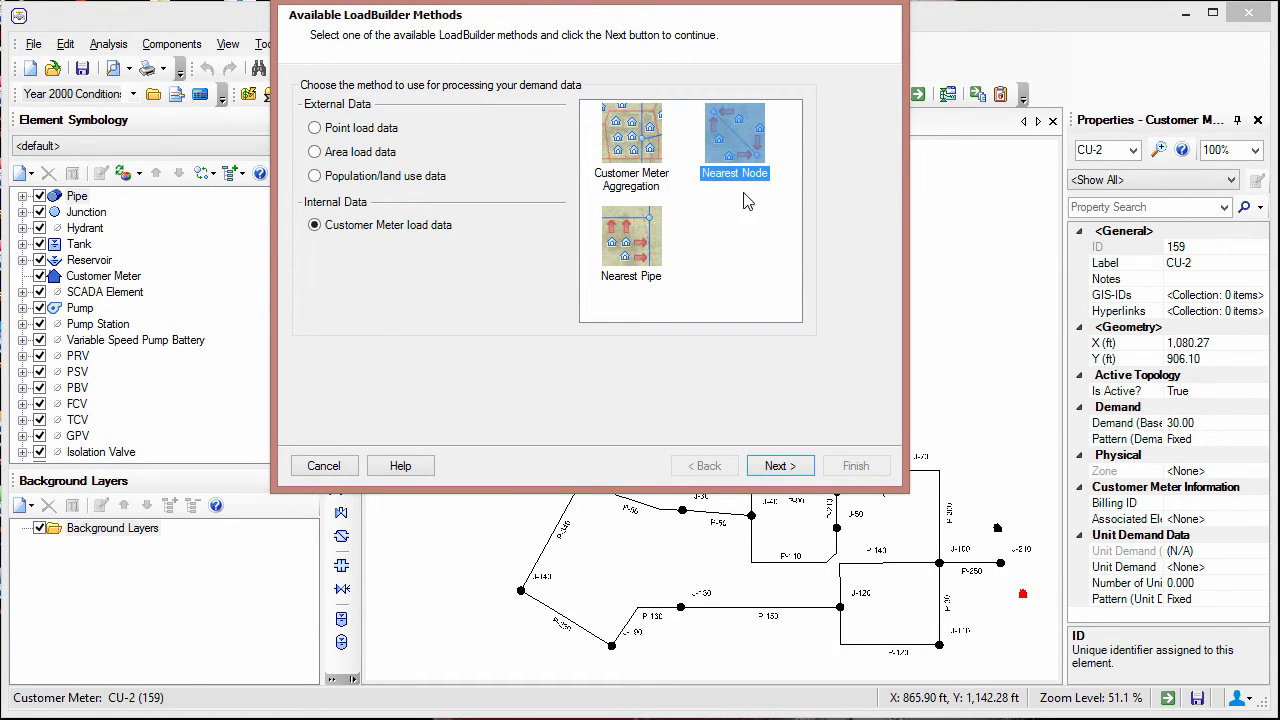
pyautogui.click(795, 477)
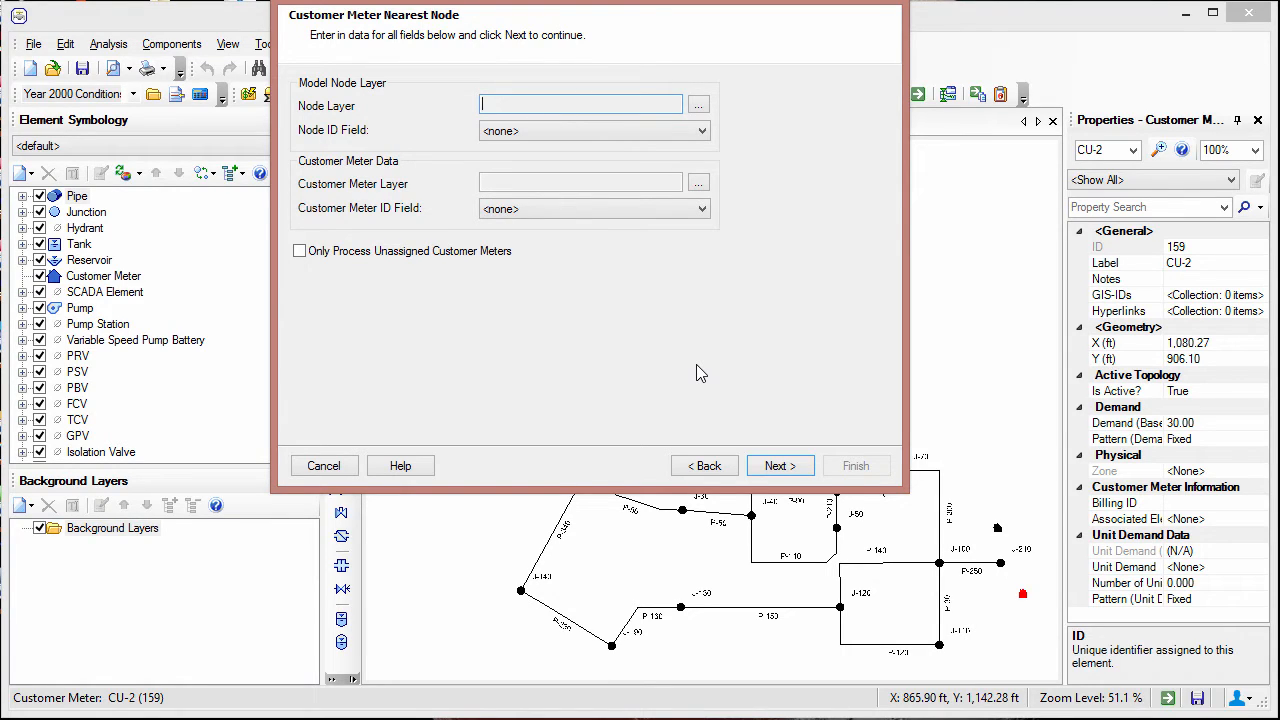
# - Set the node layer to Junction\All Elements and the customer meter layer to Customer Meter\All Elements
pyautogui.click(698, 105)
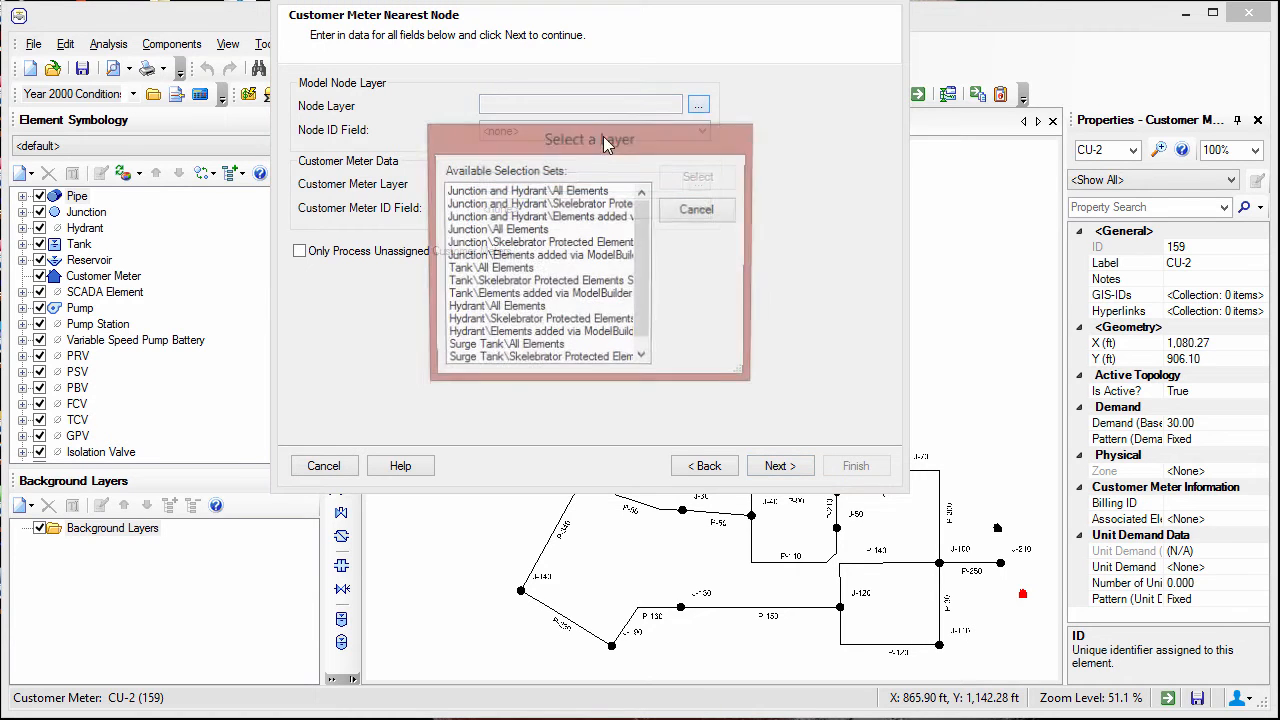
pyautogui.click(556, 230)
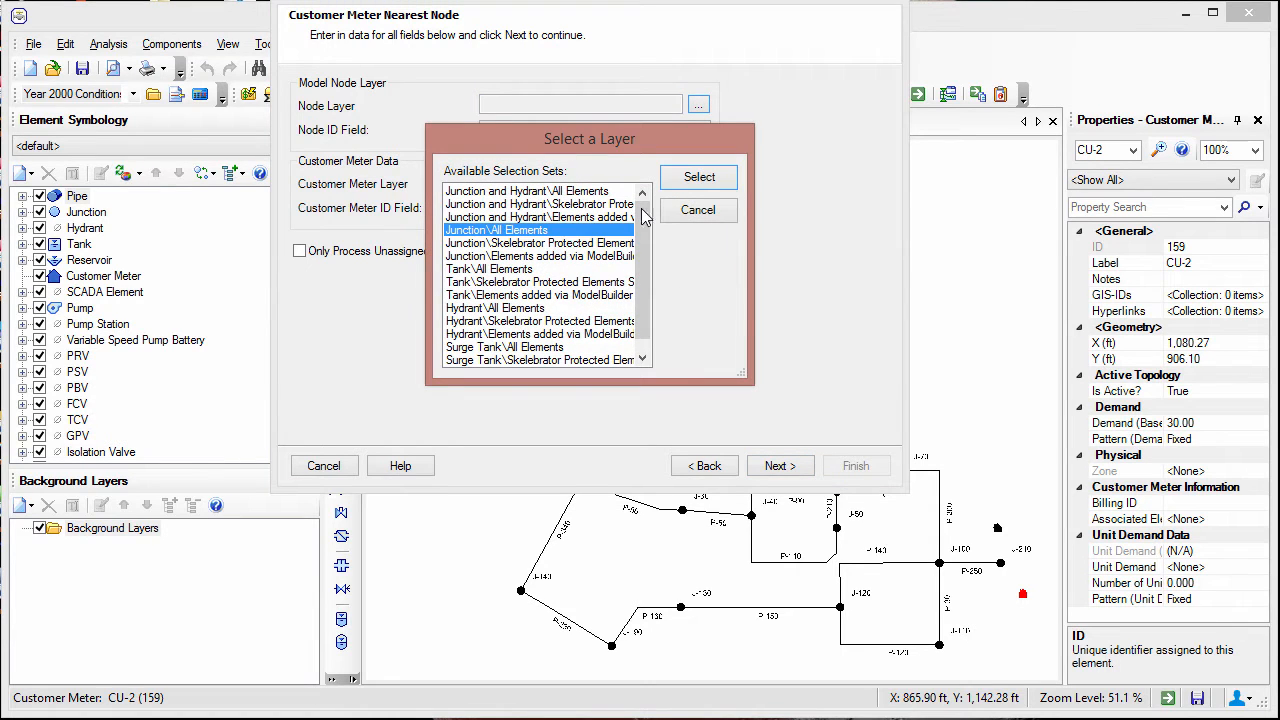
pyautogui.click(690, 178)
pyautogui.click(698, 182)
pyautogui.click(585, 190)
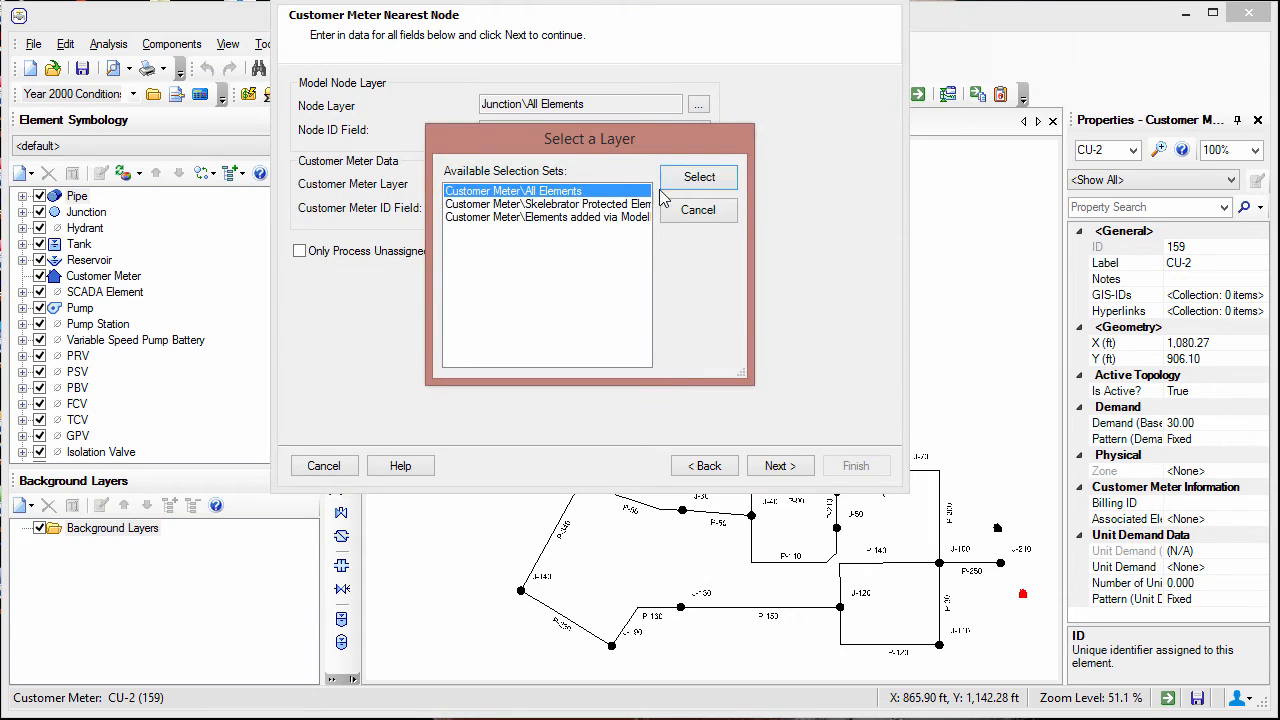
pyautogui.click(690, 190)
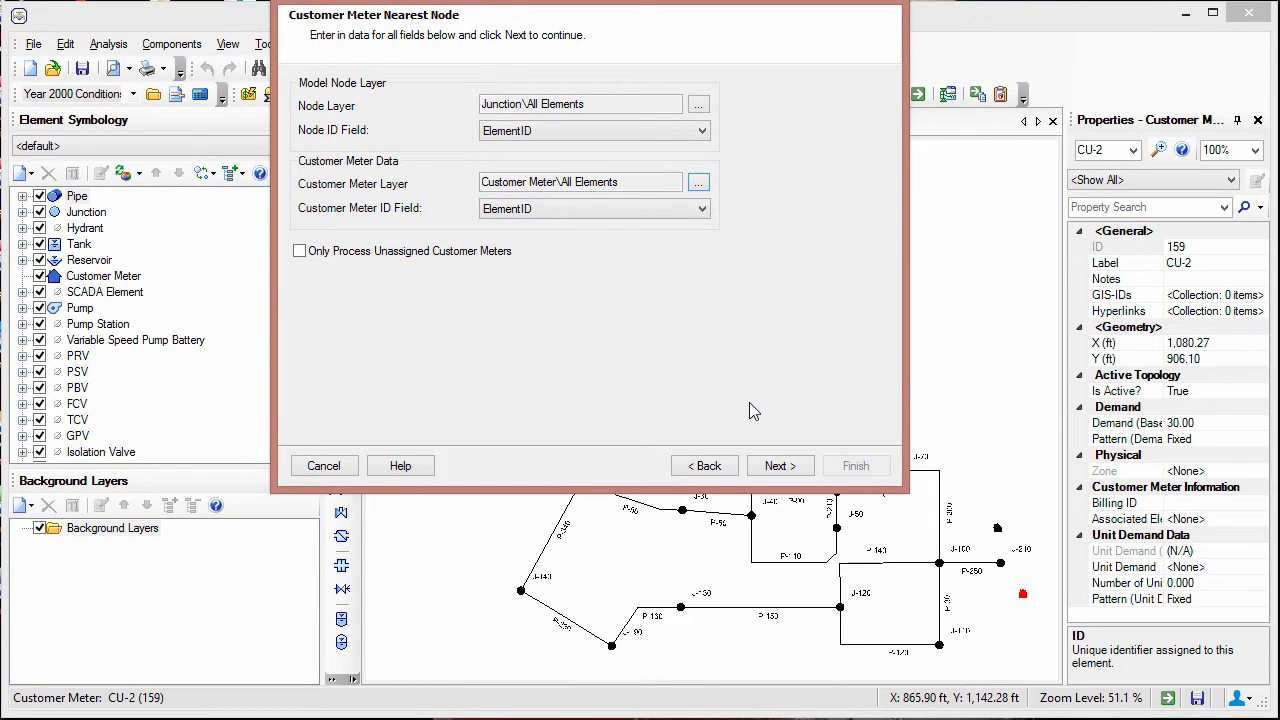
pyautogui.click(778, 467)
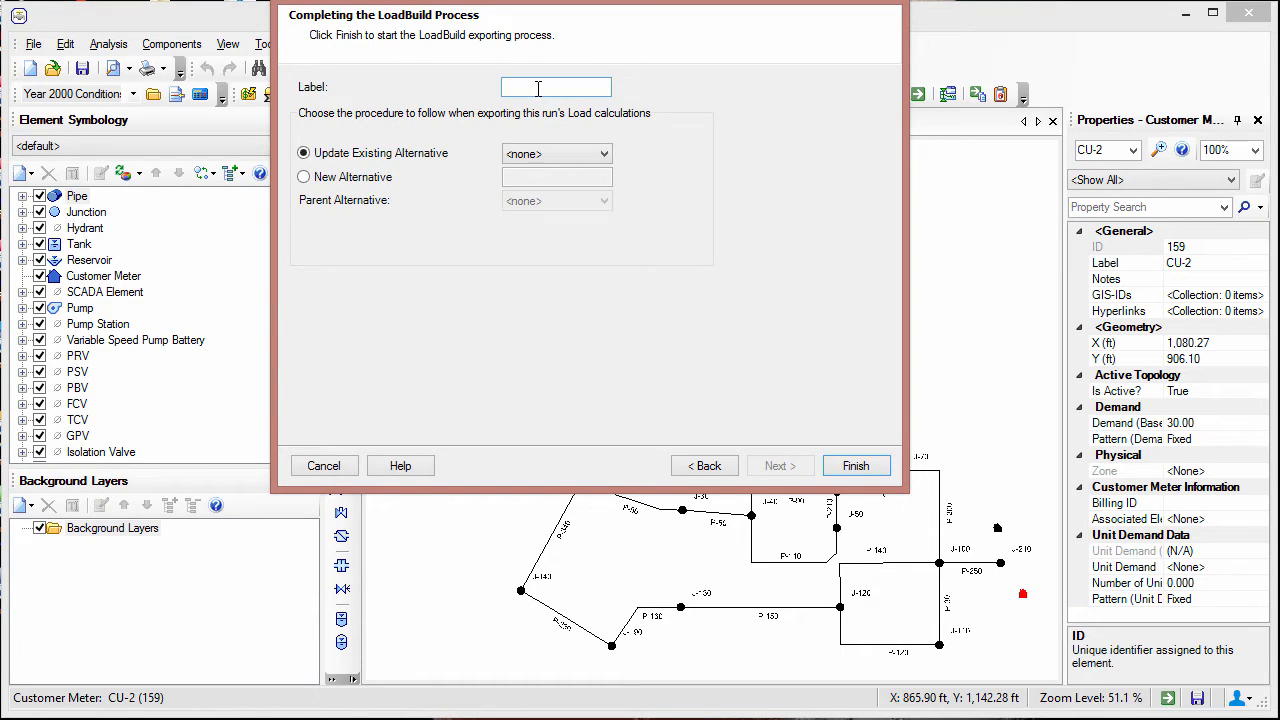
# - Label the LoadBuilder run "Customer meter" and export its loads to the existing alternative 26: Year 2000 Peak Demands
pyautogui.write('Customer meter')
pyautogui.click(607, 157)
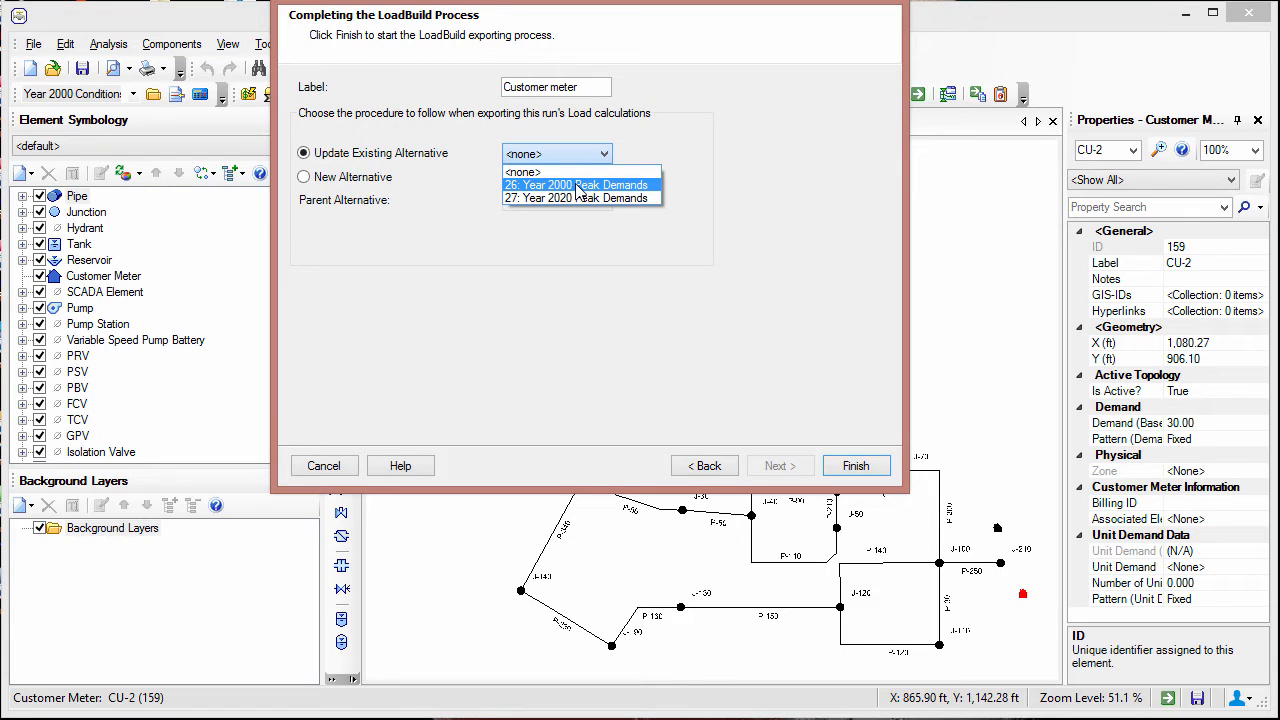
pyautogui.click(578, 186)
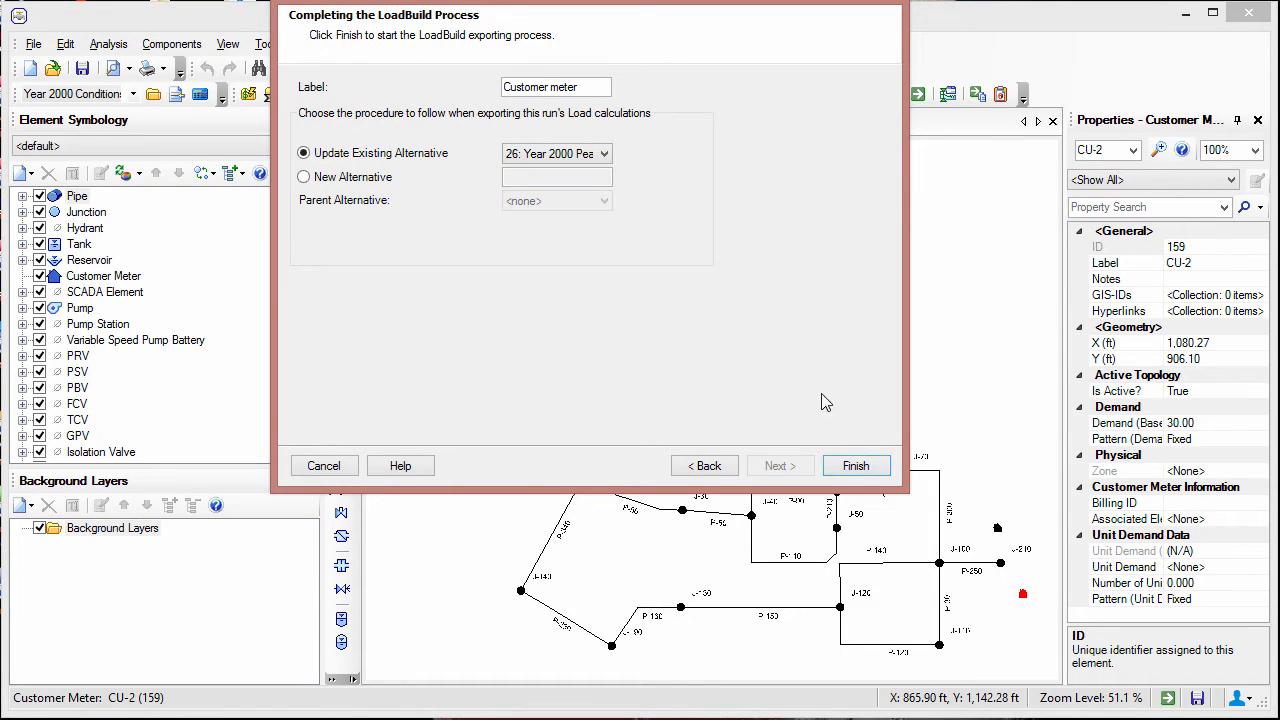
pyautogui.click(852, 470)
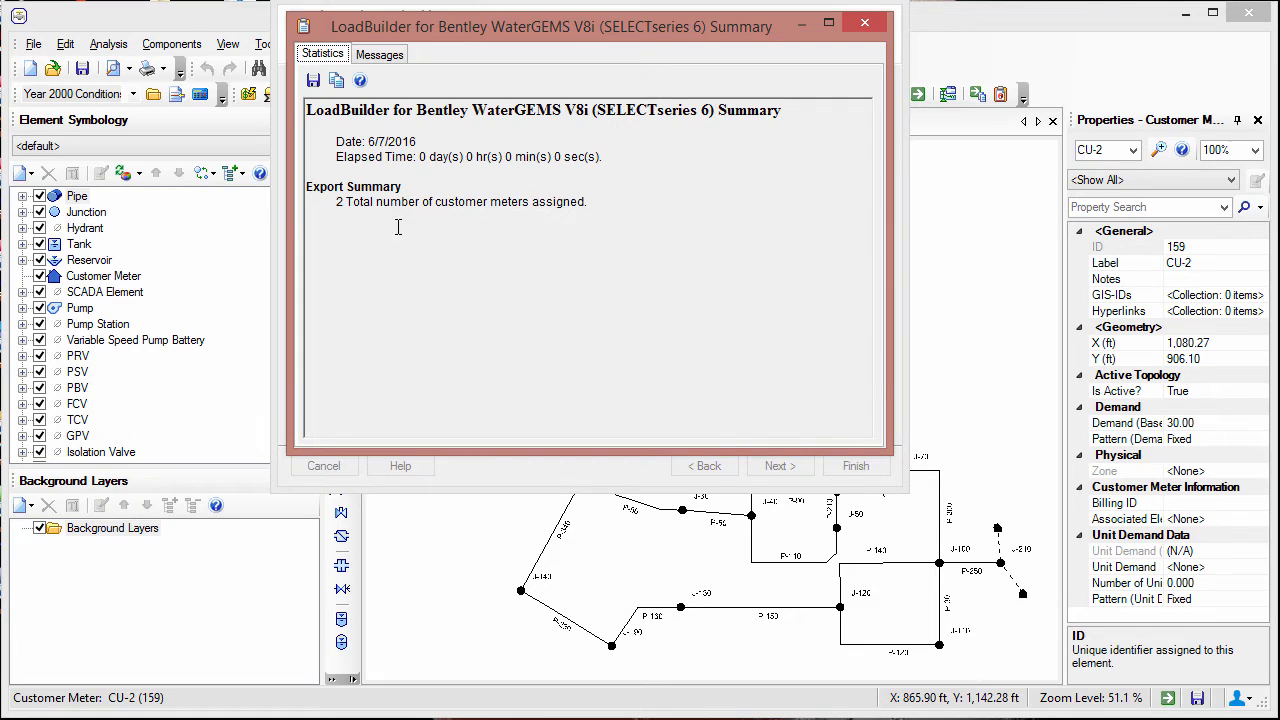
pyautogui.click(864, 24)
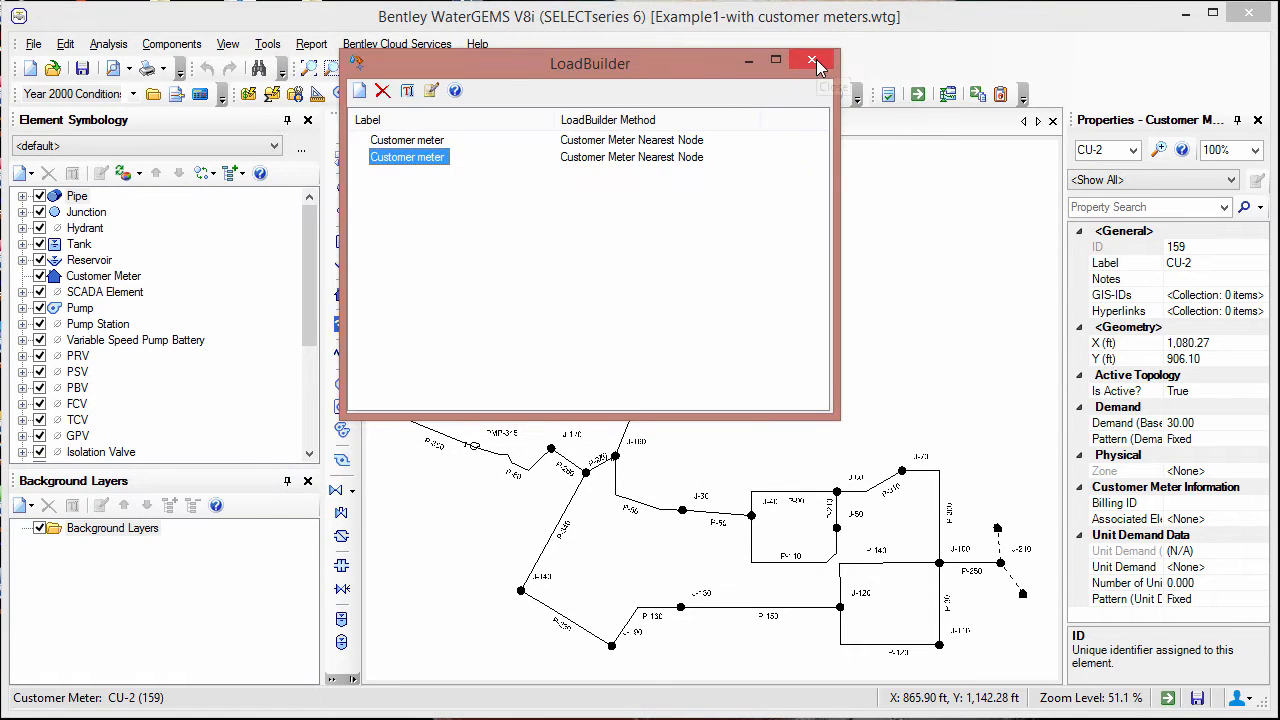
pyautogui.click(812, 62)
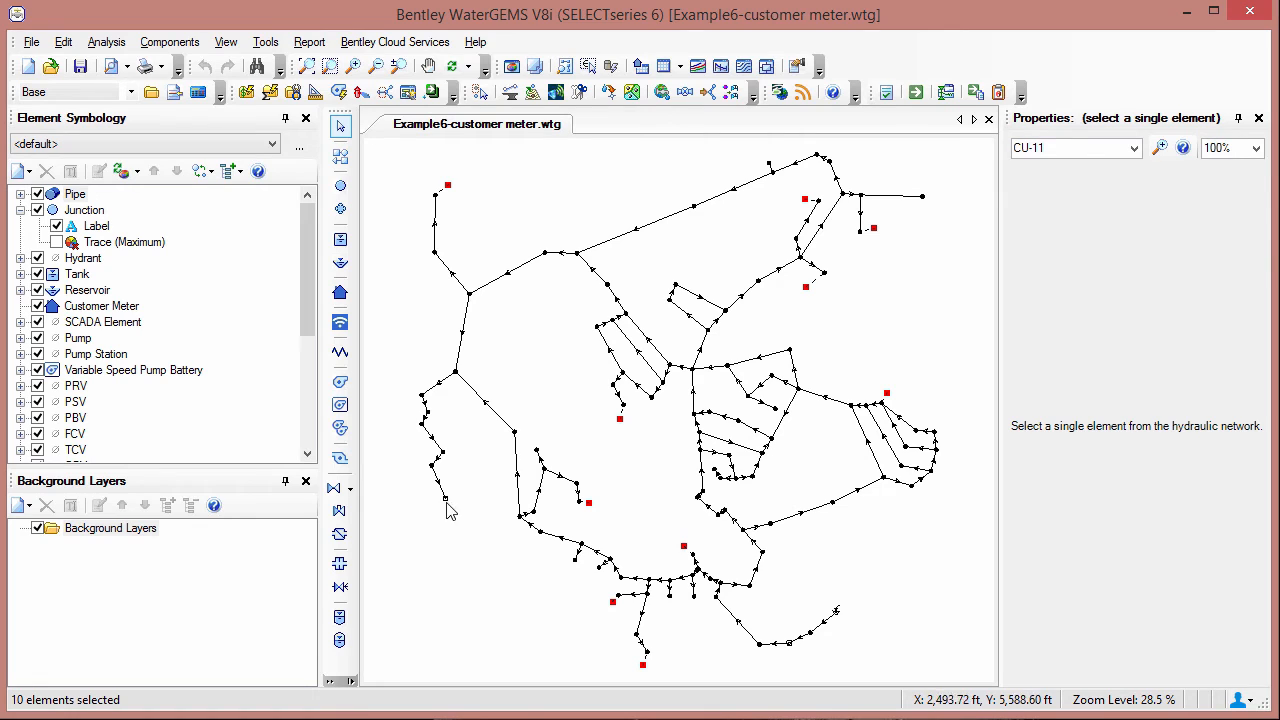
# - Review the external customer meter data for the selected meters in the Example6-customer meter model
pyautogui.click(226, 45)
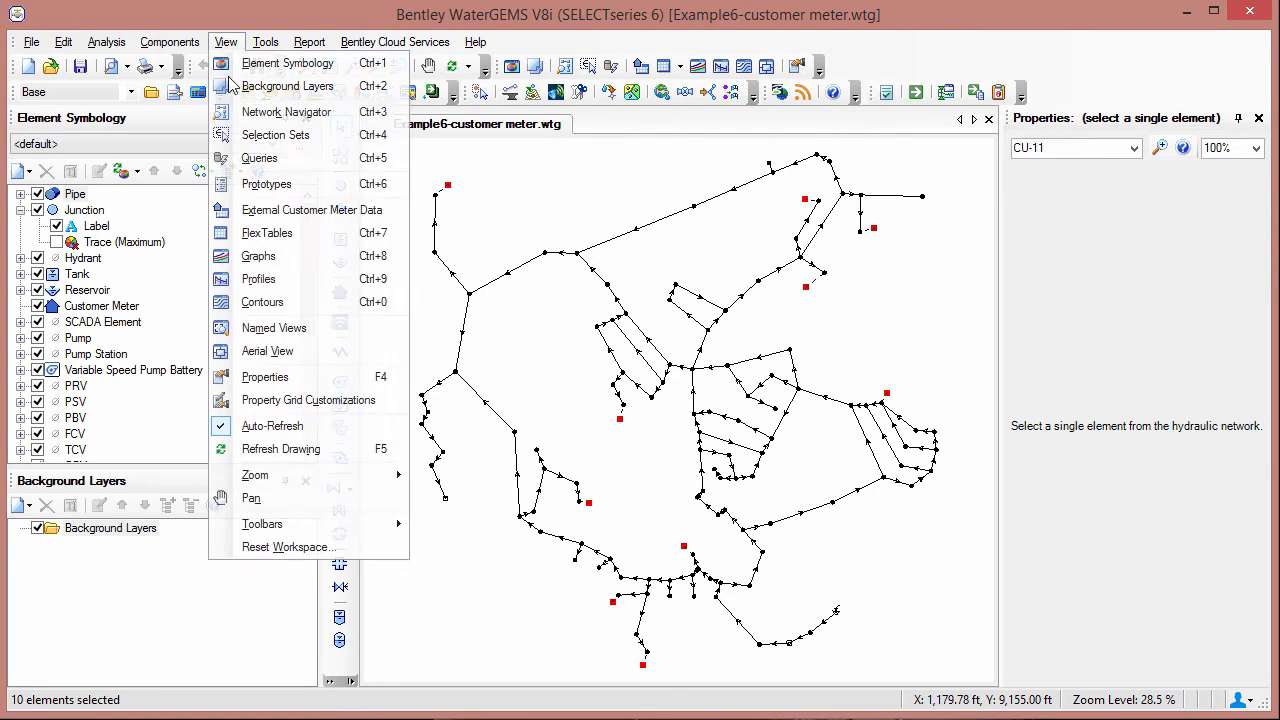
pyautogui.click(268, 212)
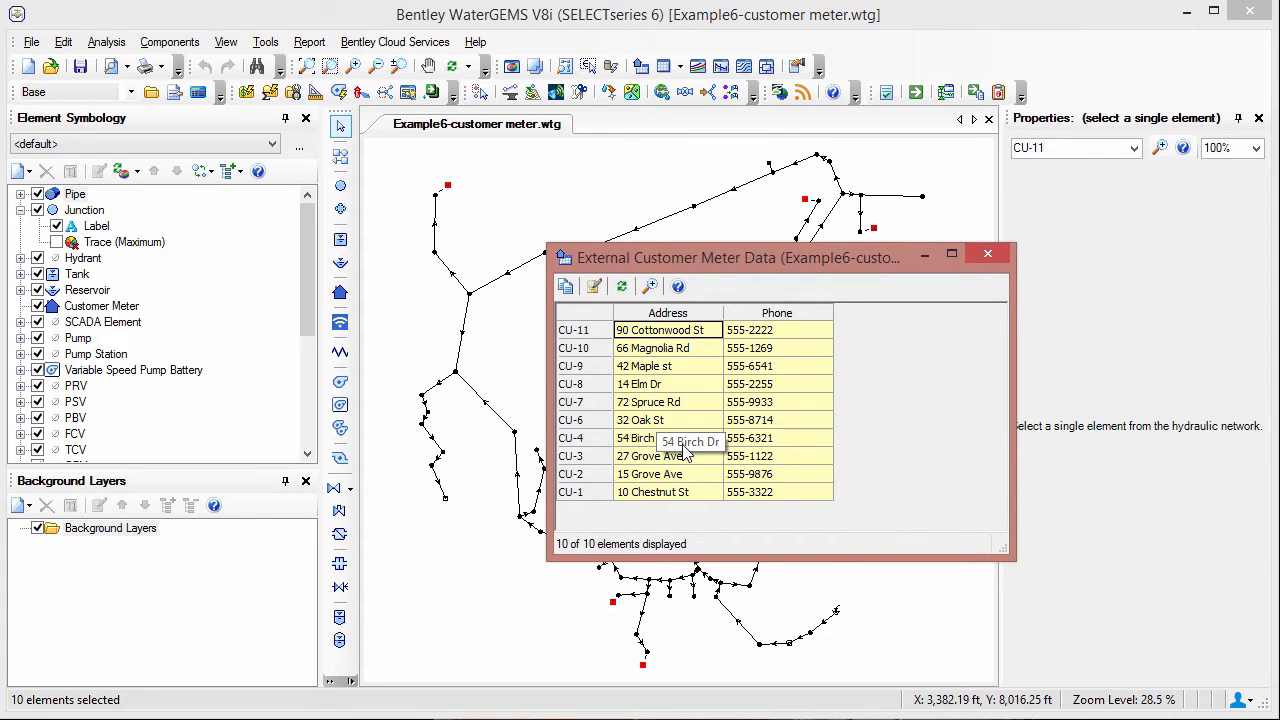
pyautogui.click(987, 253)
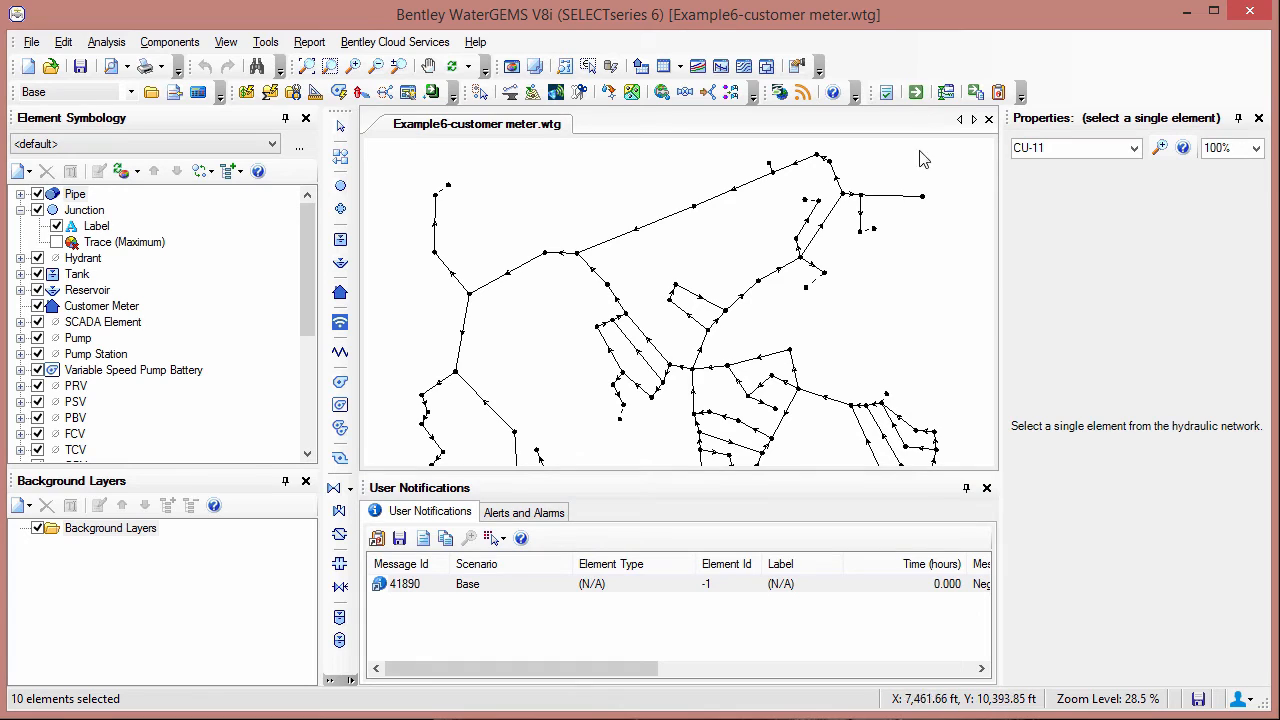
# - Compute the Base scenario and dismiss the calculation summary and user notifications
pyautogui.click(916, 92)
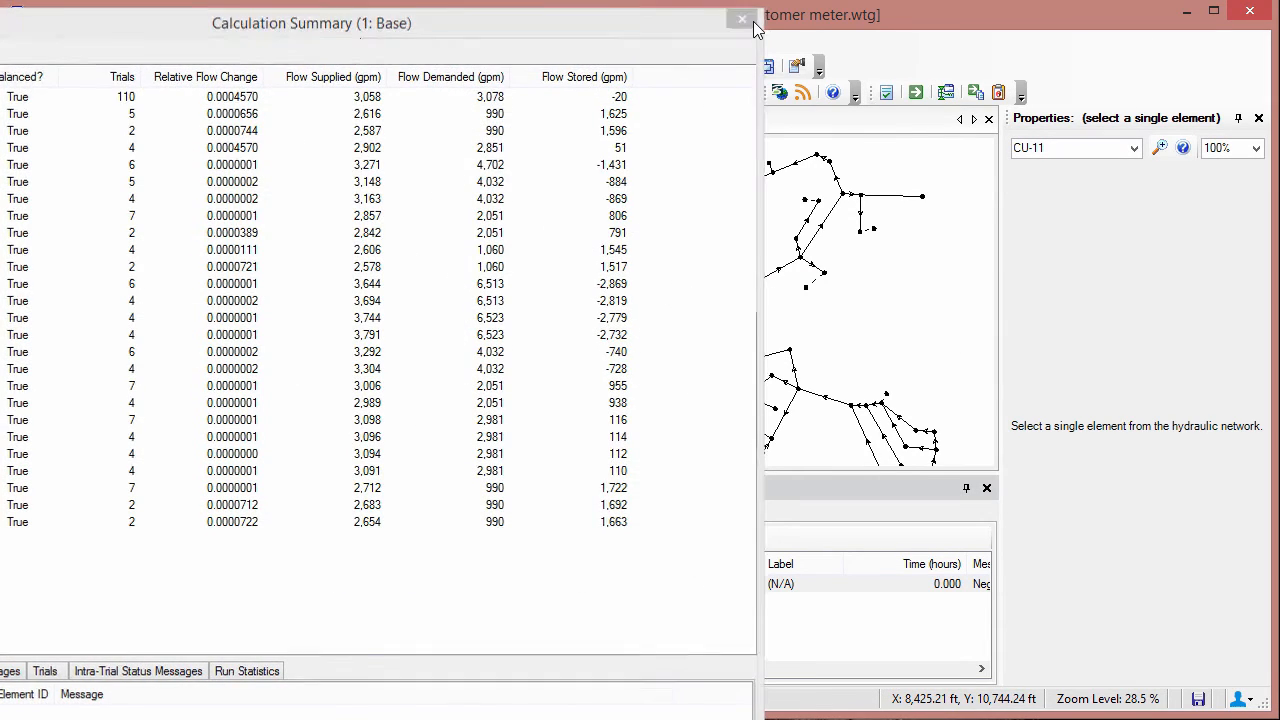
pyautogui.click(752, 19)
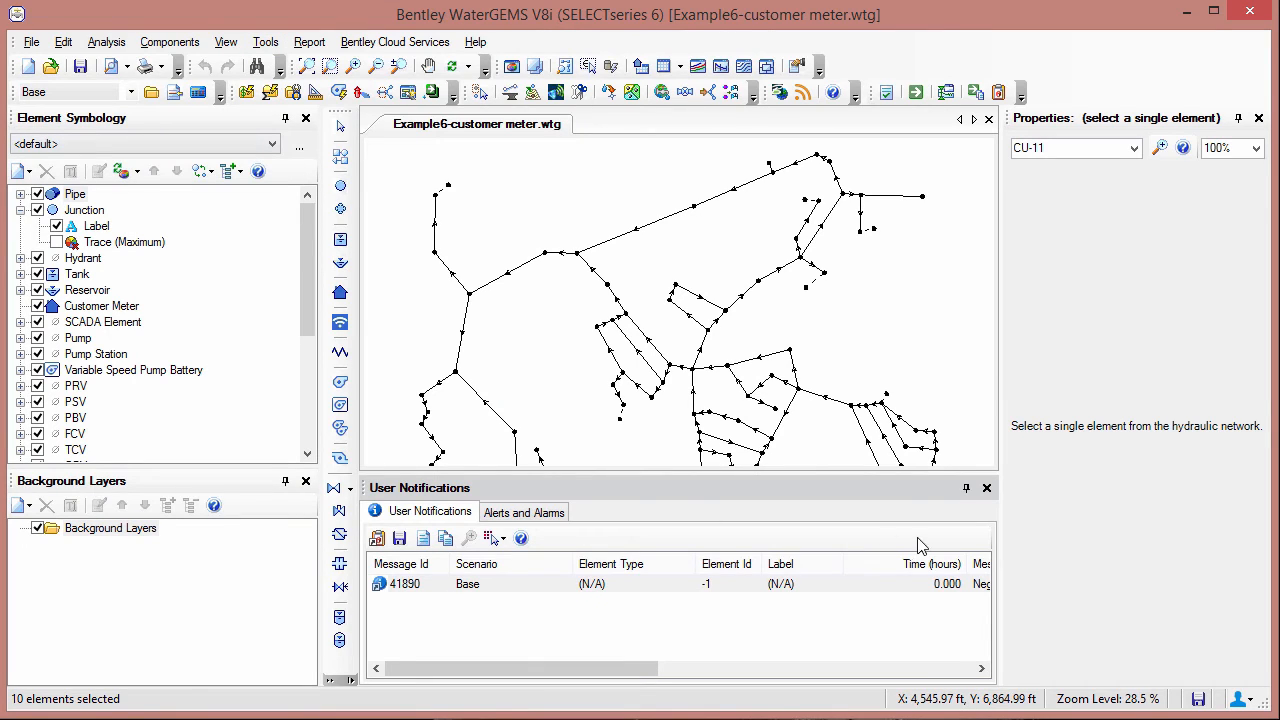
pyautogui.click(987, 488)
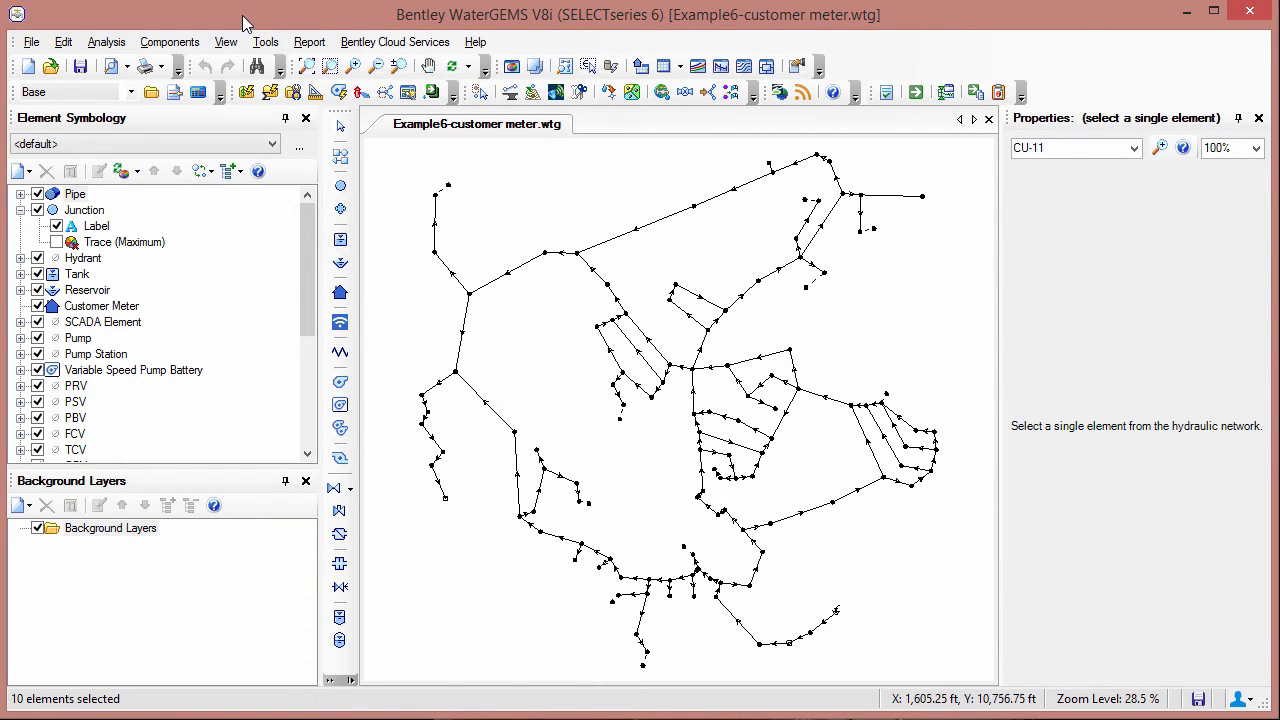
# - Open the query manager and select the junctions matching Junction Query - 1 in the drawing
pyautogui.click(225, 42)
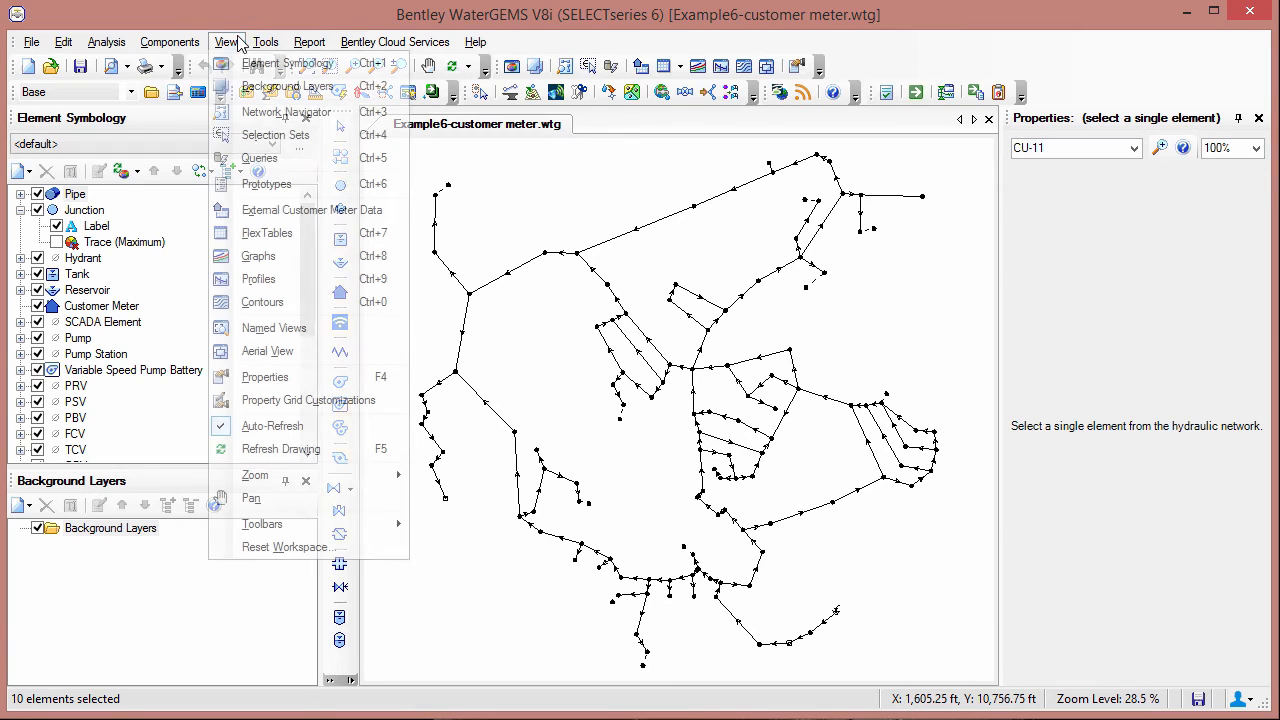
pyautogui.click(277, 160)
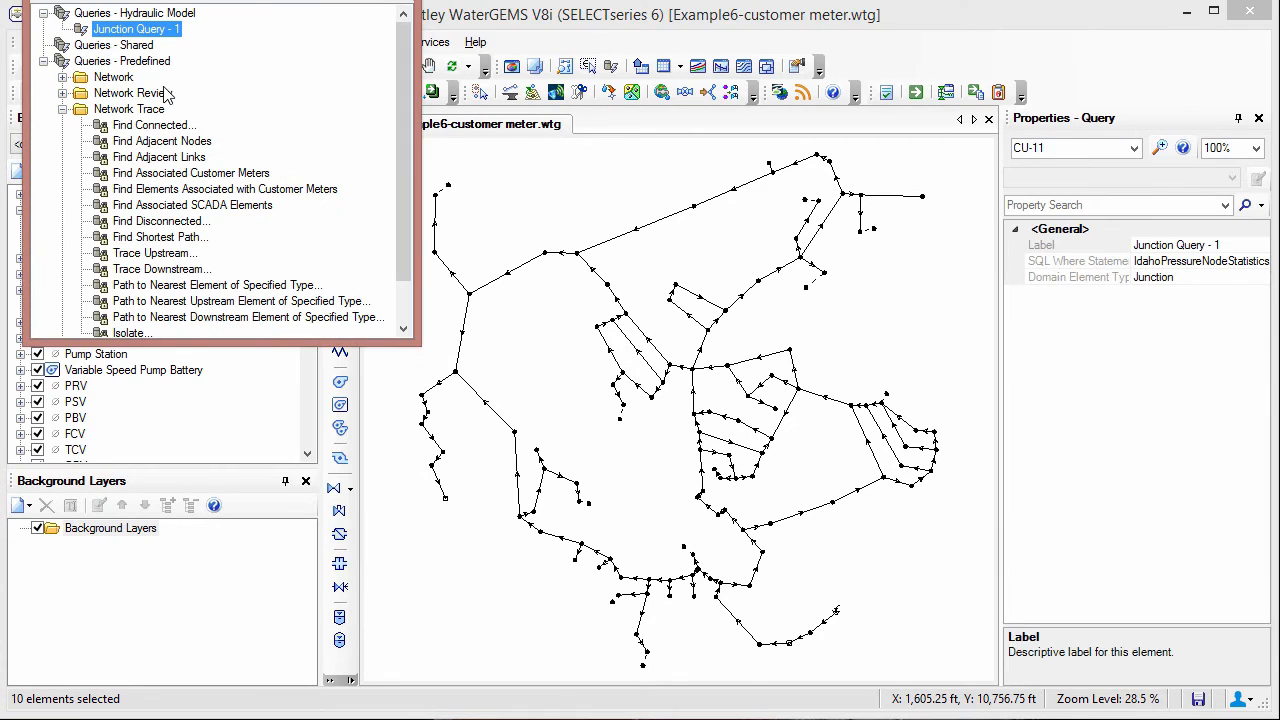
pyautogui.doubleClick(118, 30)
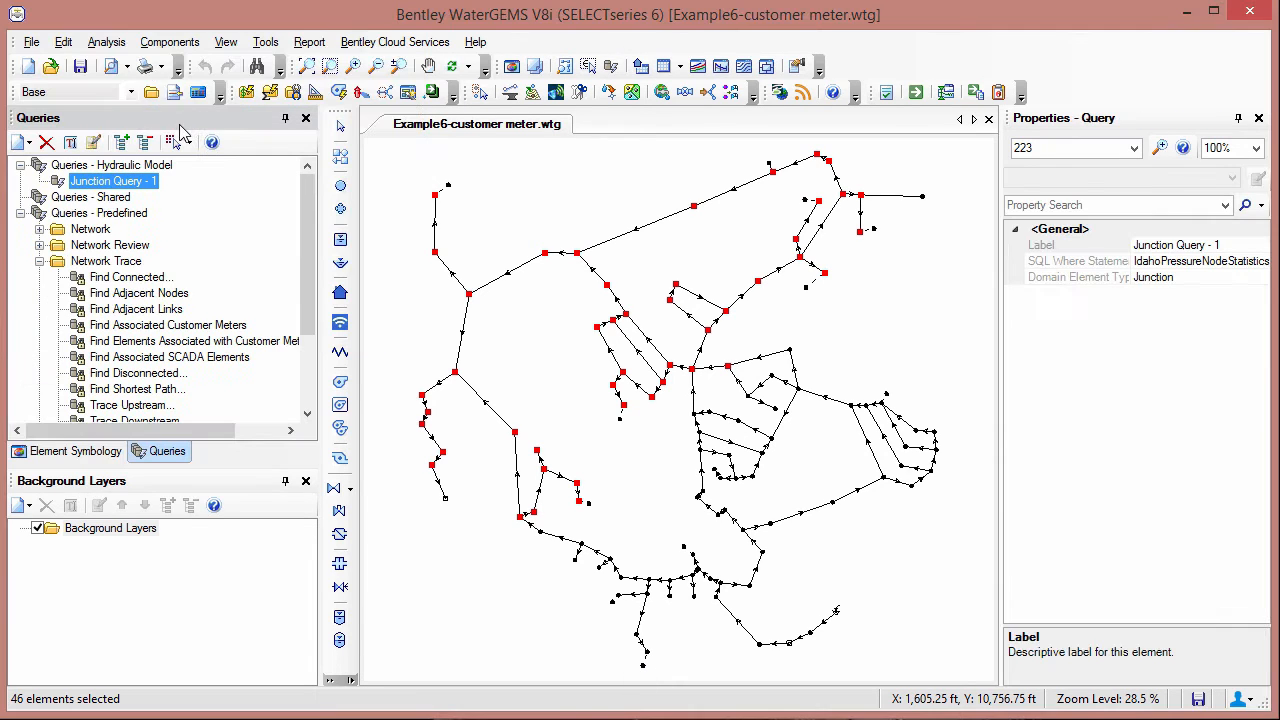
# - Review the filter expression of Junction Query - 1 in the Query Builder and close it without changes
pyautogui.rightClick(128, 182)
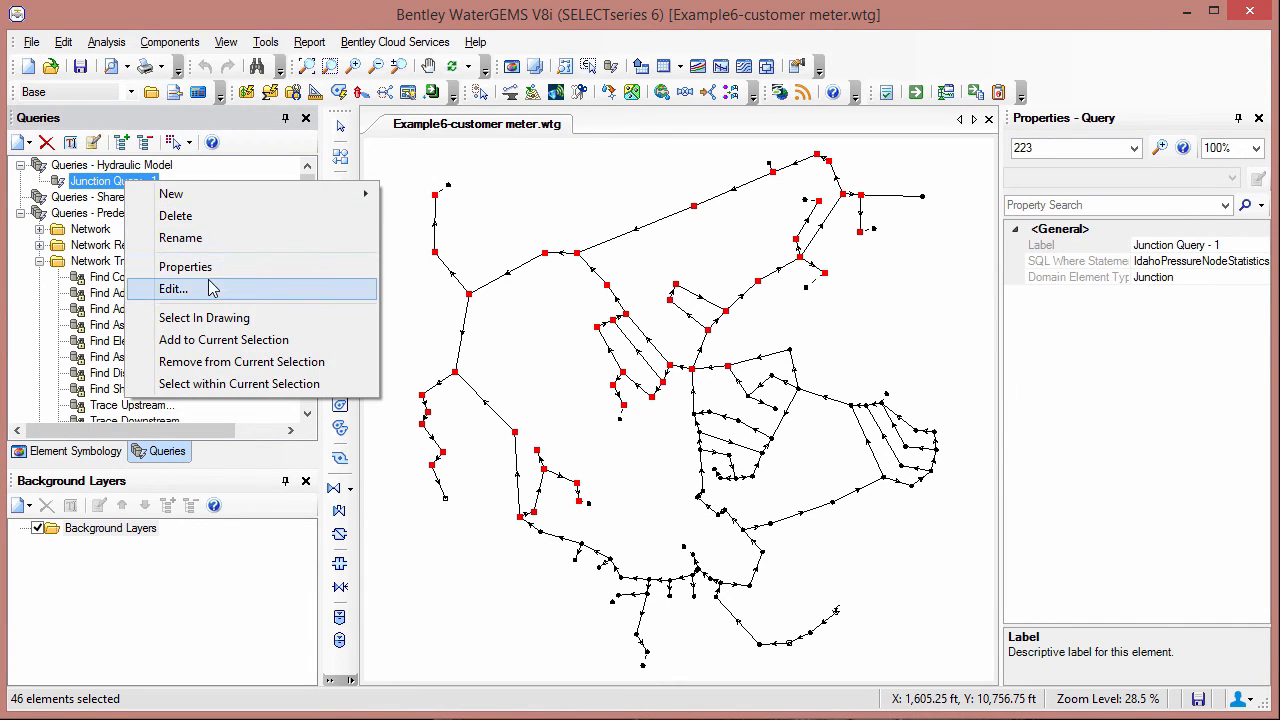
pyautogui.click(178, 288)
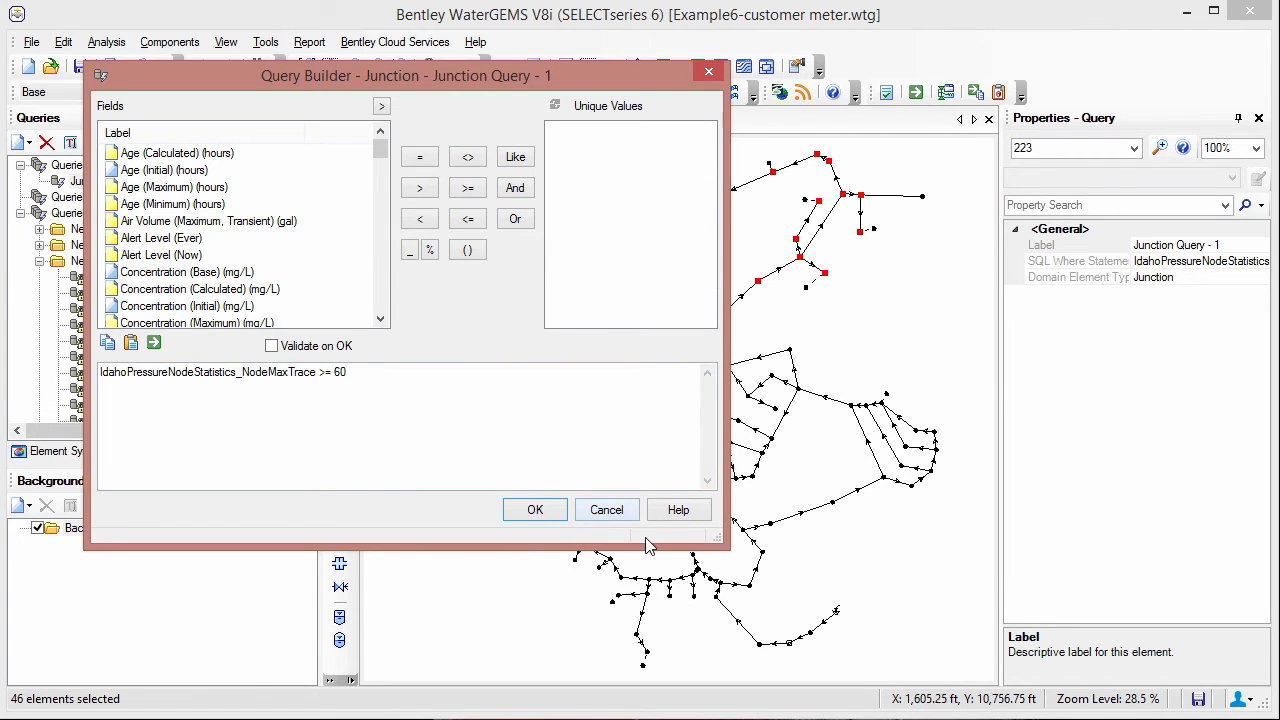
pyautogui.click(551, 514)
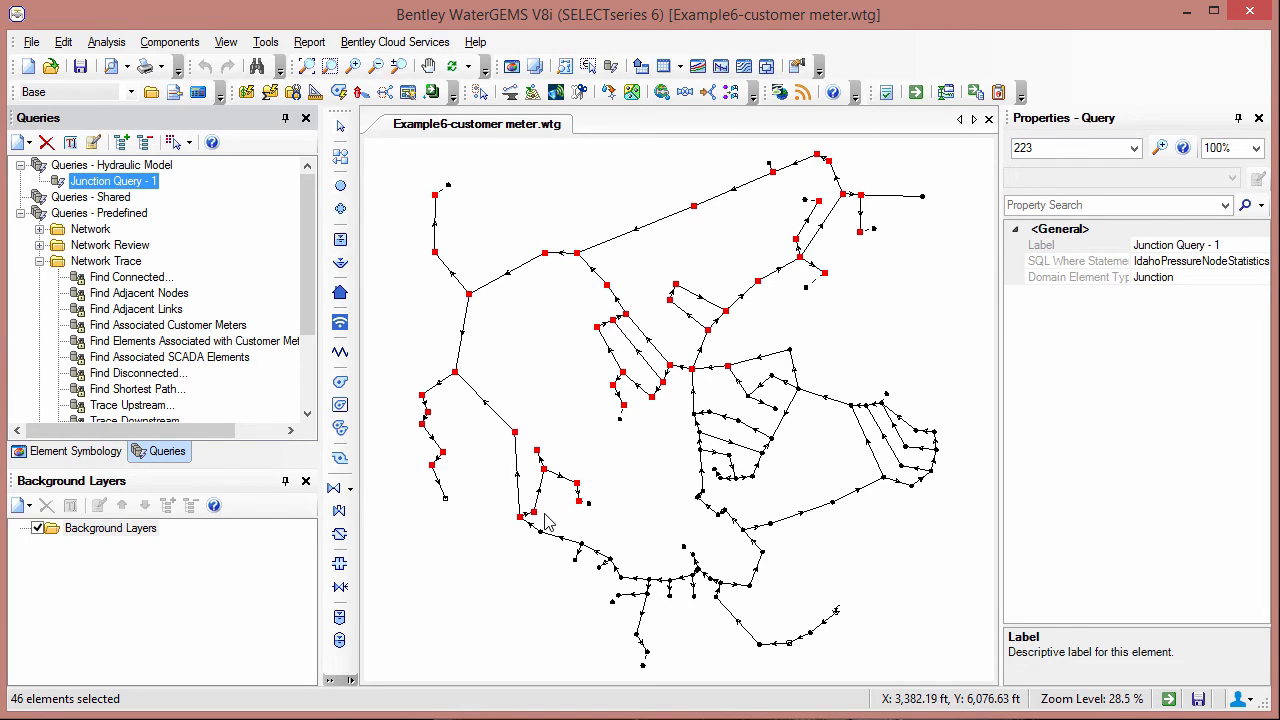
# - Run the Find Associated Customer Meters network trace on the selected junctions in the Network Navigator
pyautogui.click(226, 42)
pyautogui.click(256, 117)
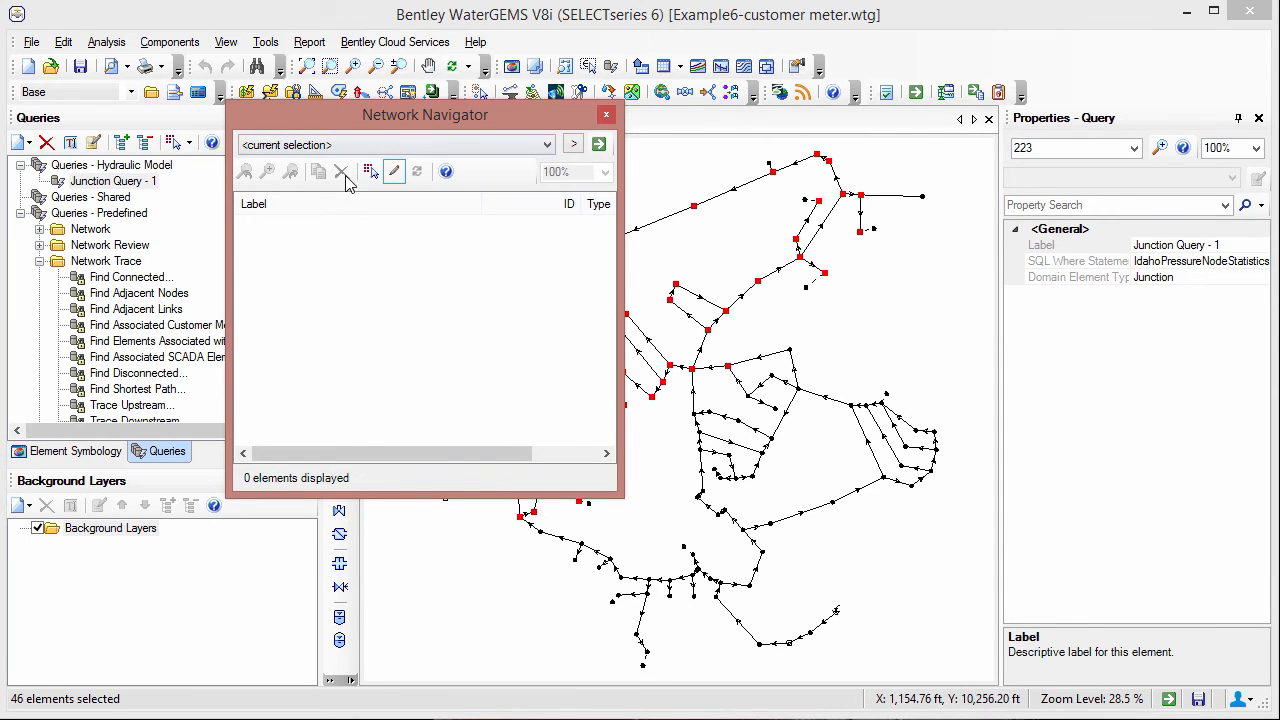
pyautogui.click(578, 146)
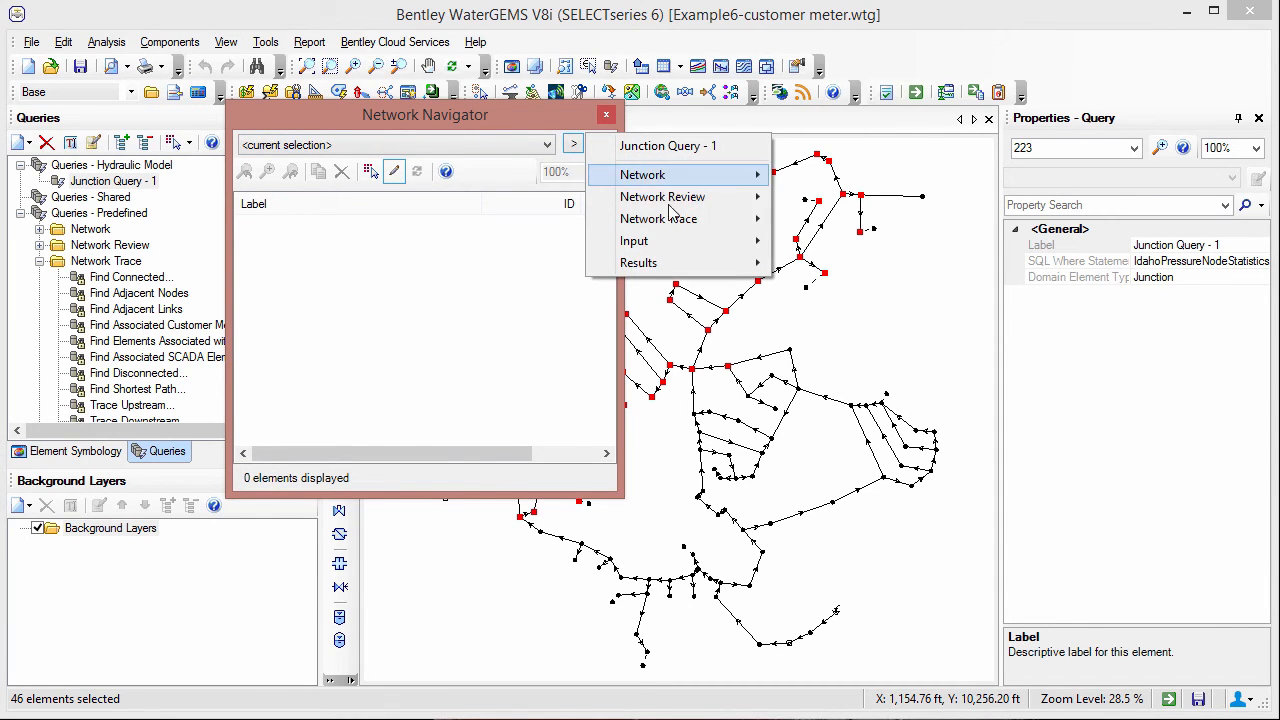
pyautogui.moveTo(676, 219)
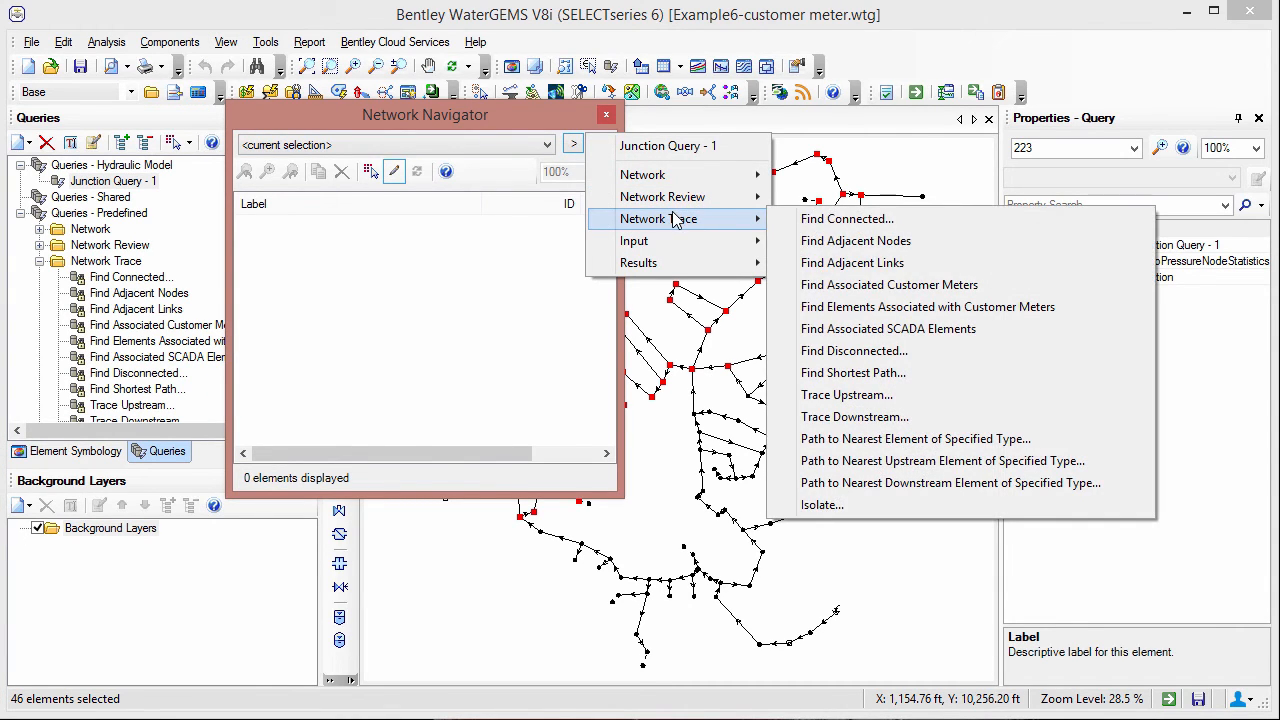
pyautogui.click(912, 287)
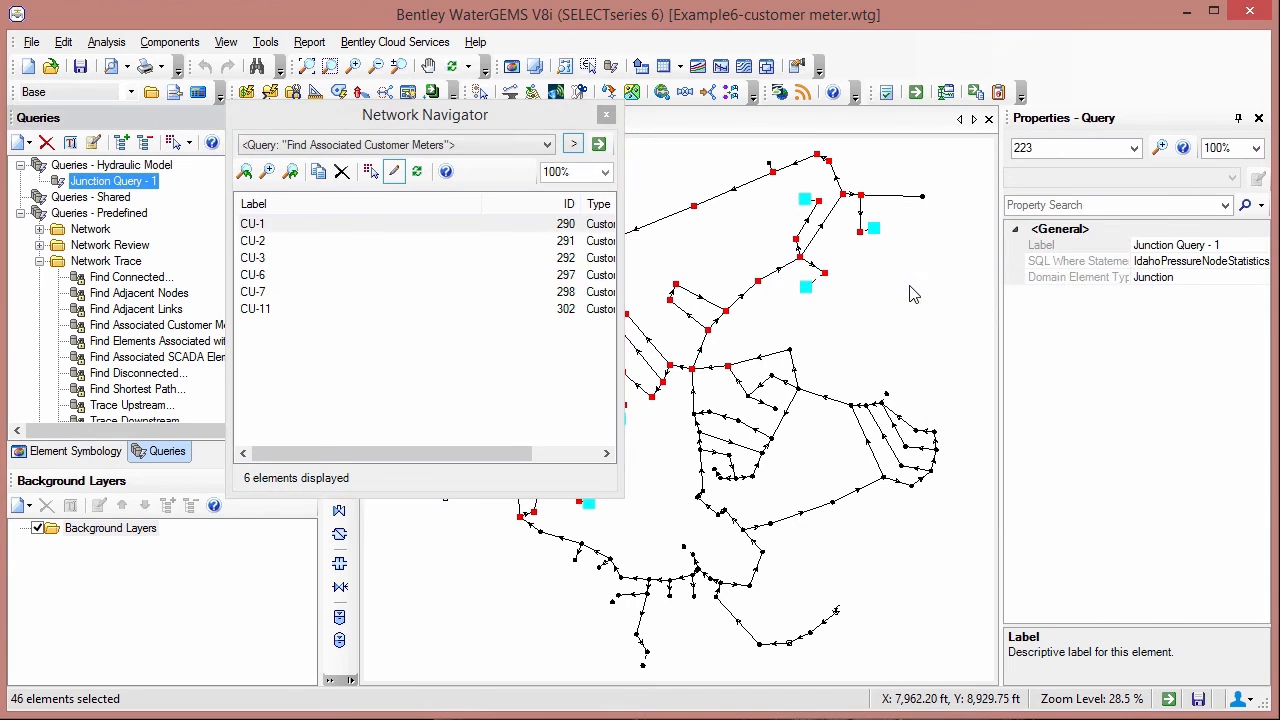
# - Move the Network Navigator clear of the network, select its listed customer meters in the drawing, and turn off their highlighting
pyautogui.moveTo(540, 132); pyautogui.dragTo(472, 400)
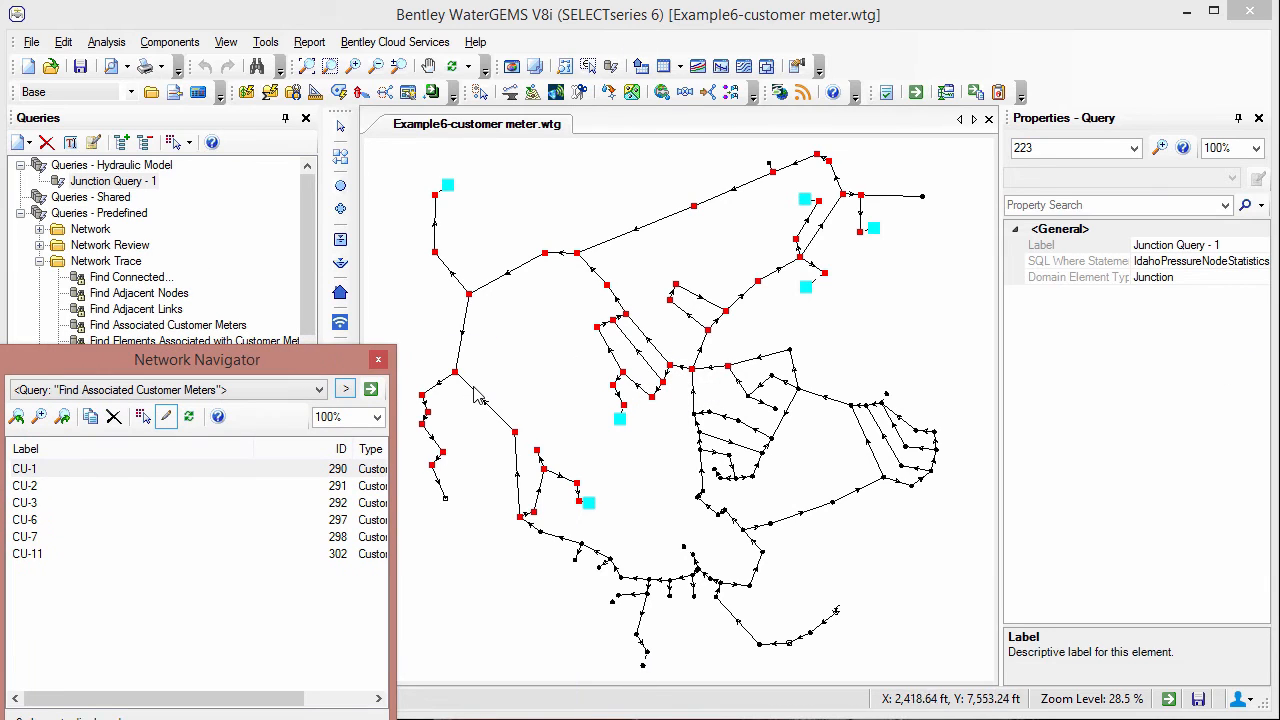
pyautogui.click(144, 418)
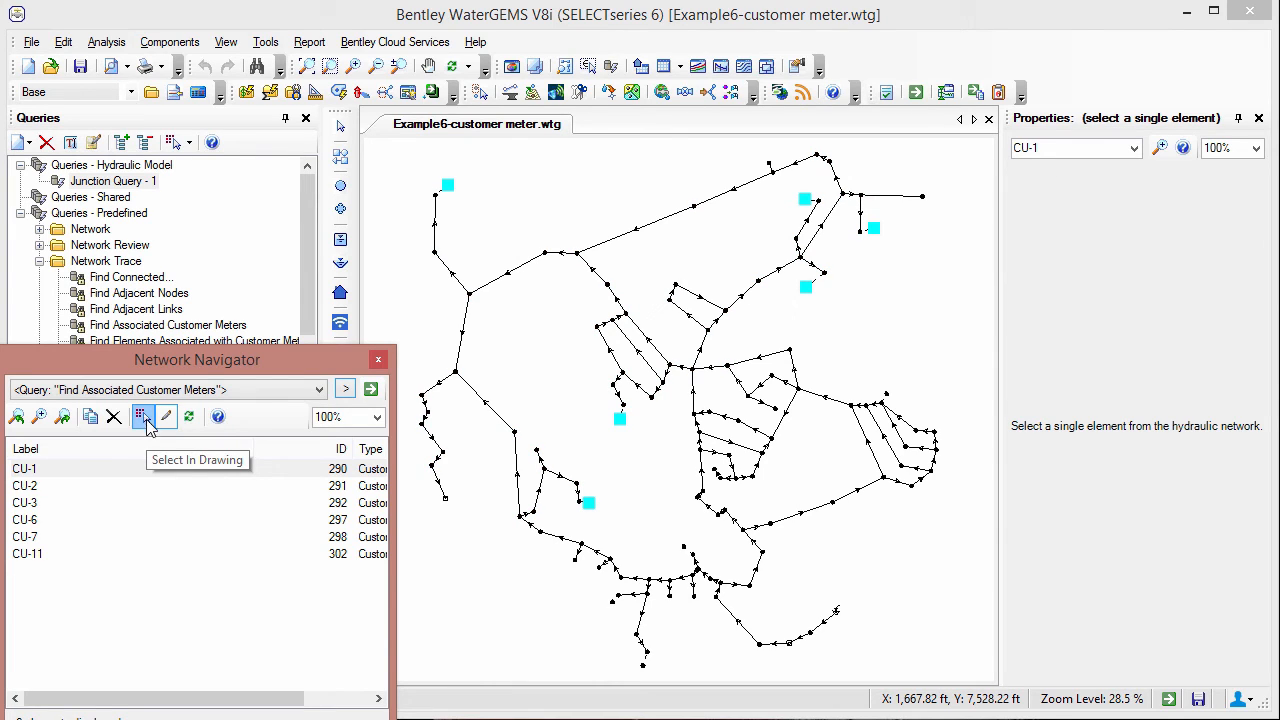
pyautogui.click(169, 417)
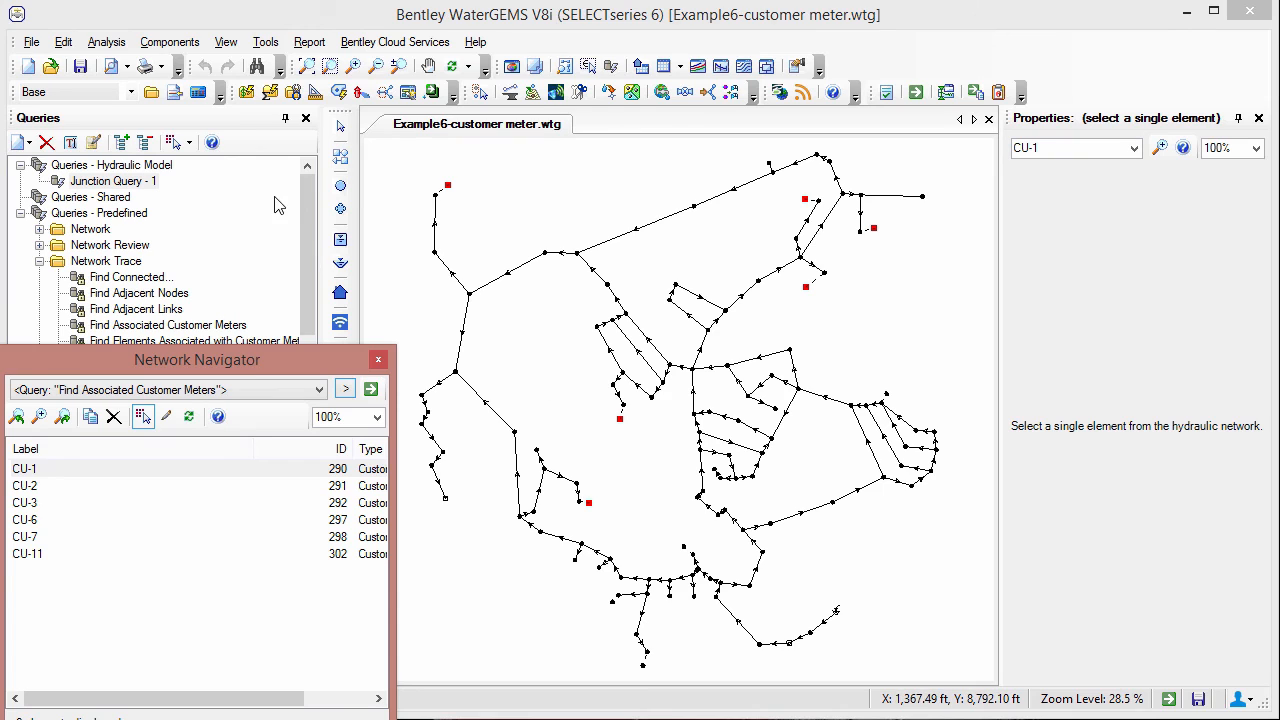
# - View the external customer meter data for the selected meters and move its window off the middle of the drawing
pyautogui.click(228, 45)
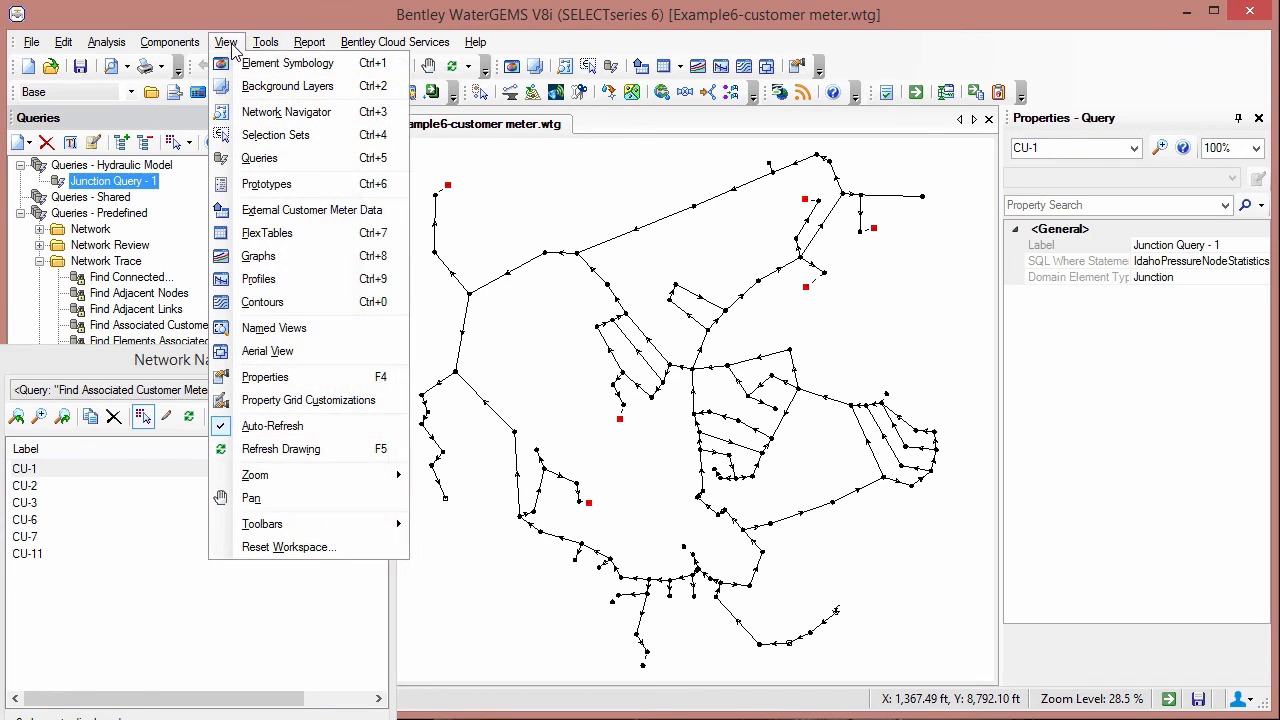
pyautogui.click(262, 218)
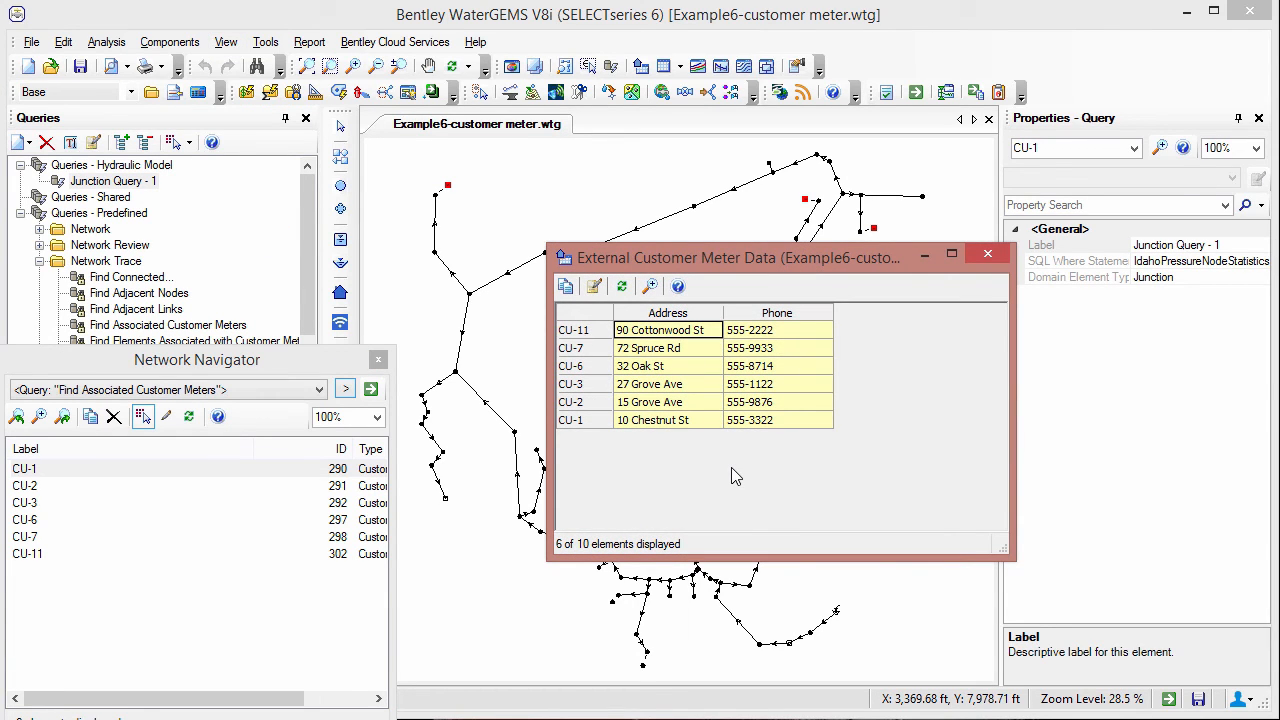
pyautogui.moveTo(723, 254); pyautogui.dragTo(898, 317)
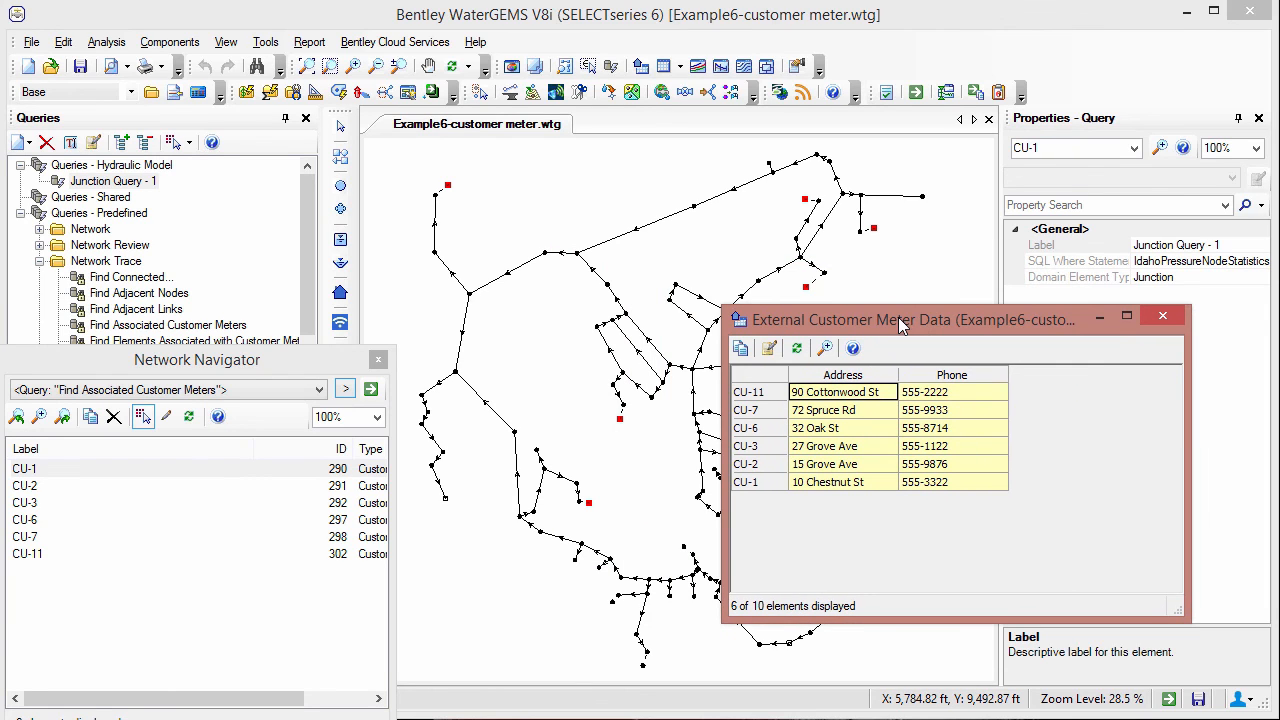